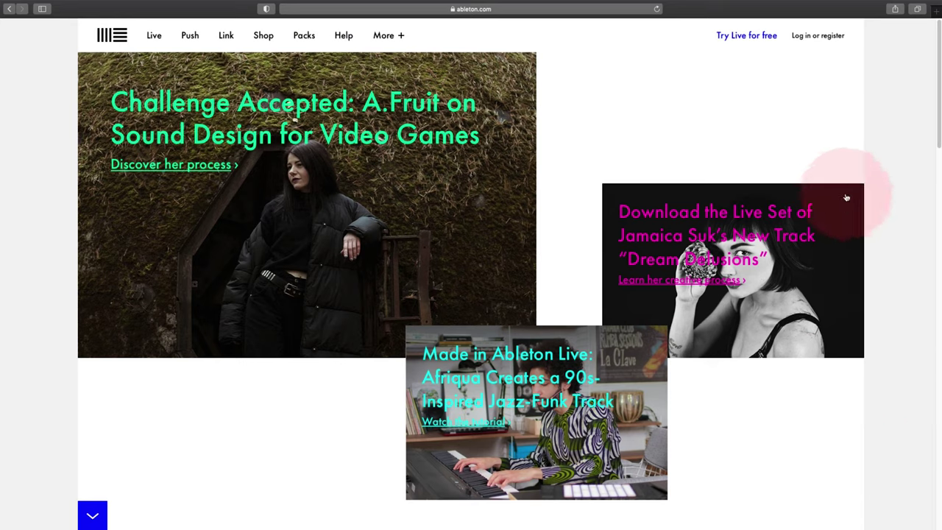
- Open the Ableton.com registration page and enter the new account's e-mail and password
click(815, 38)
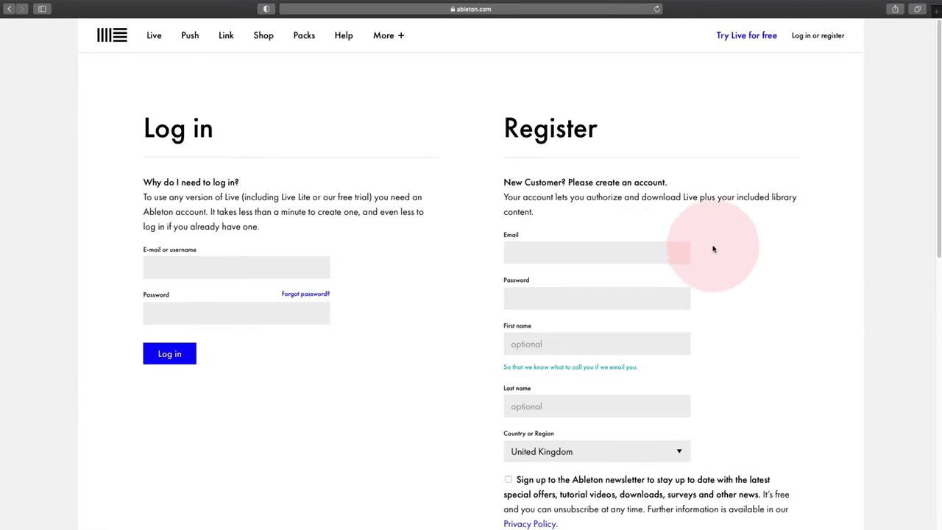
click(558, 255)
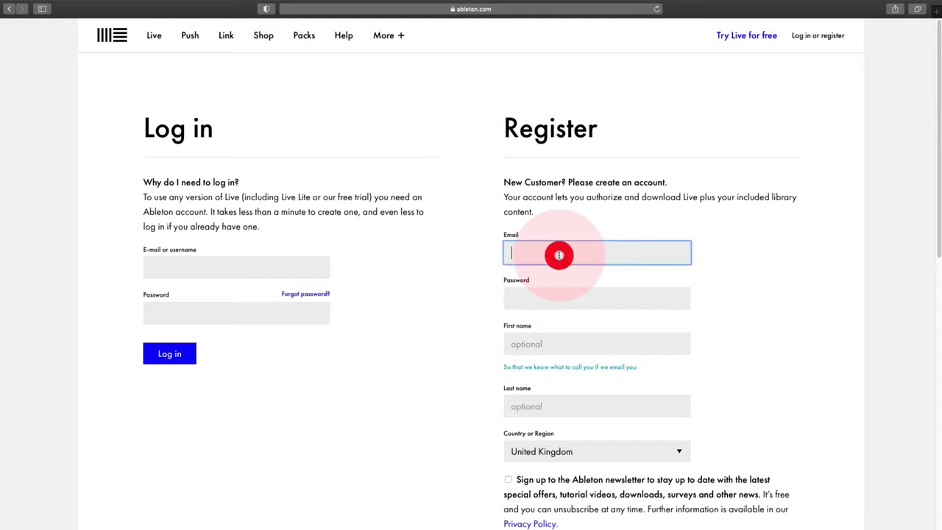
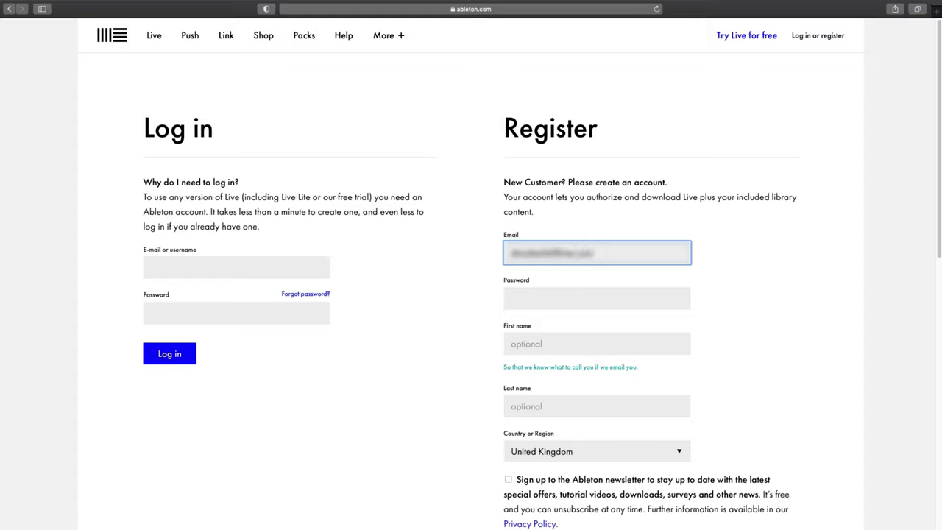
click(531, 297)
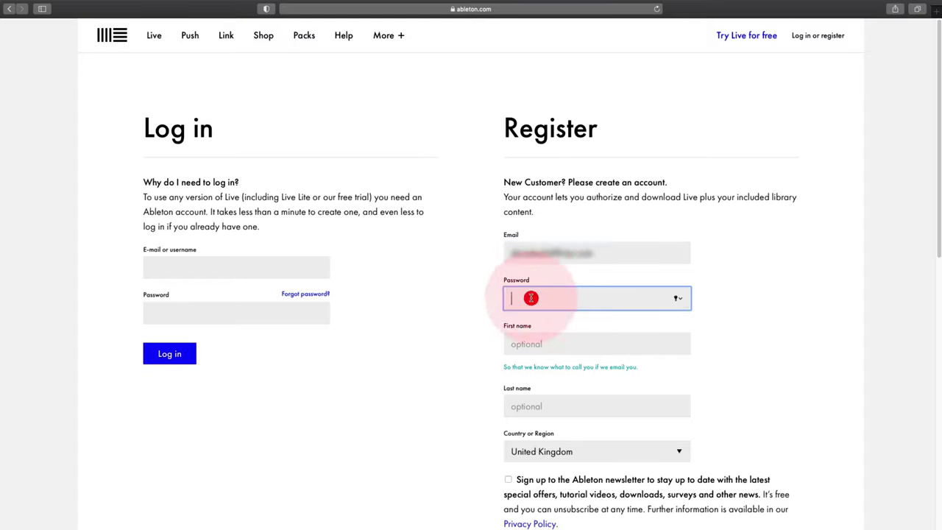
text(a)
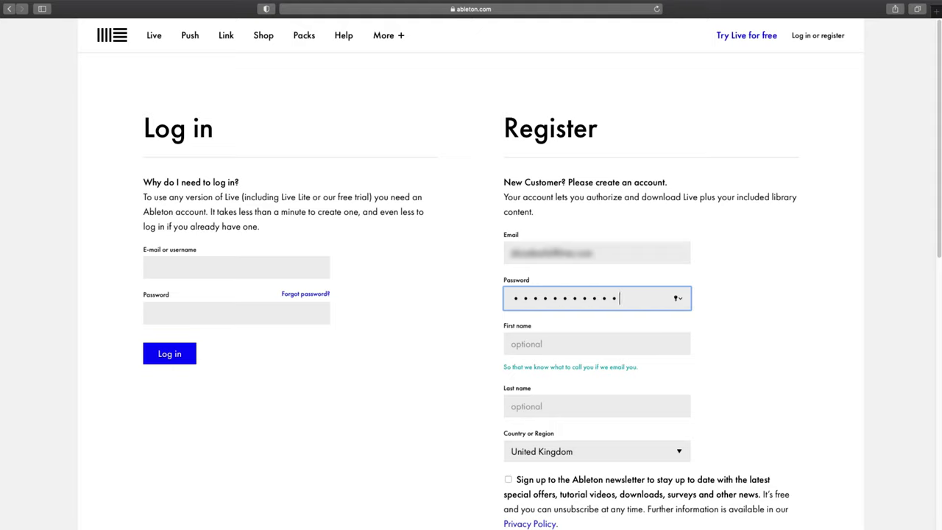
- Fill in the first and last name, opt in to the newsletter, and create the account
click(532, 346)
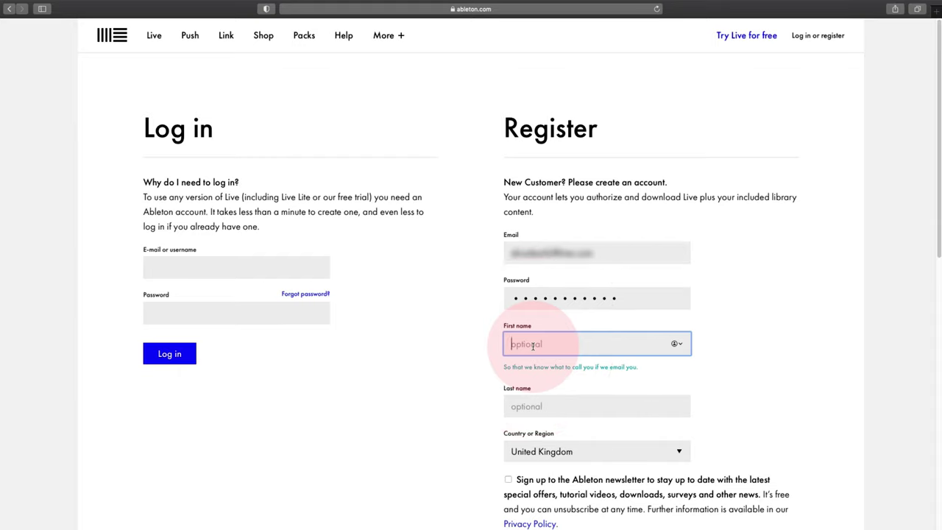
text(Ski)
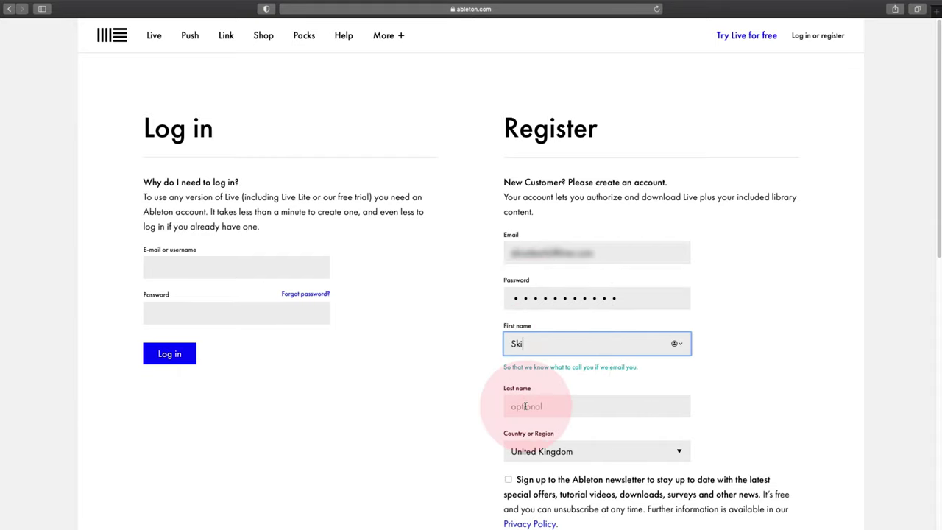
click(526, 406)
text(Oak)
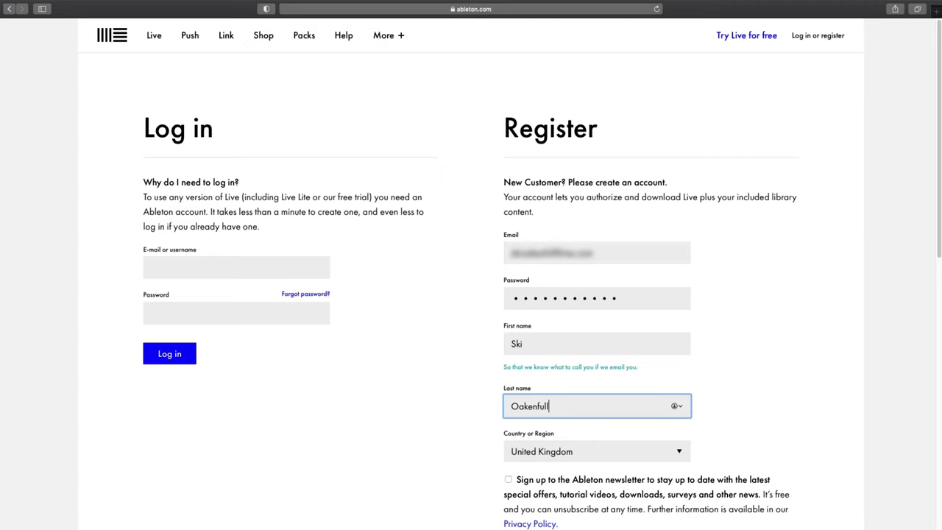
text(enfull)
scroll(507, 343, down, 4)
click(506, 343)
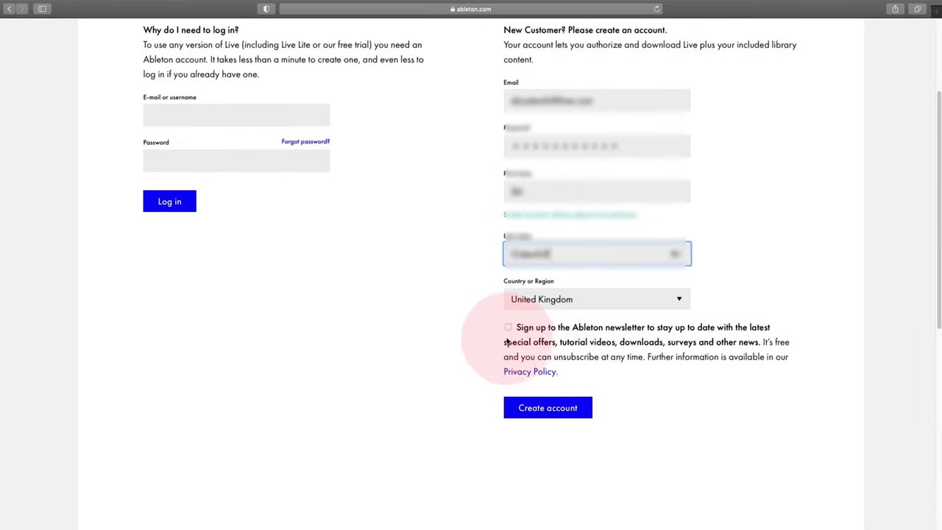
click(508, 328)
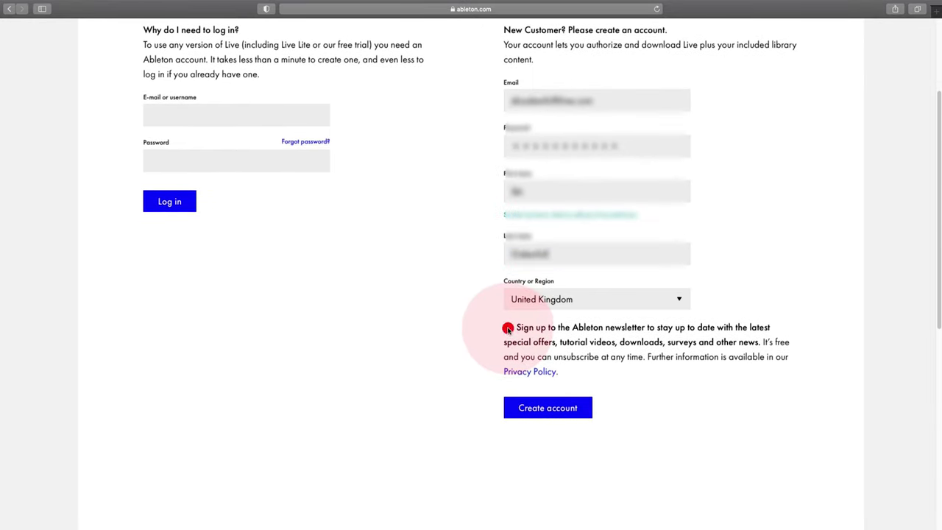
click(540, 407)
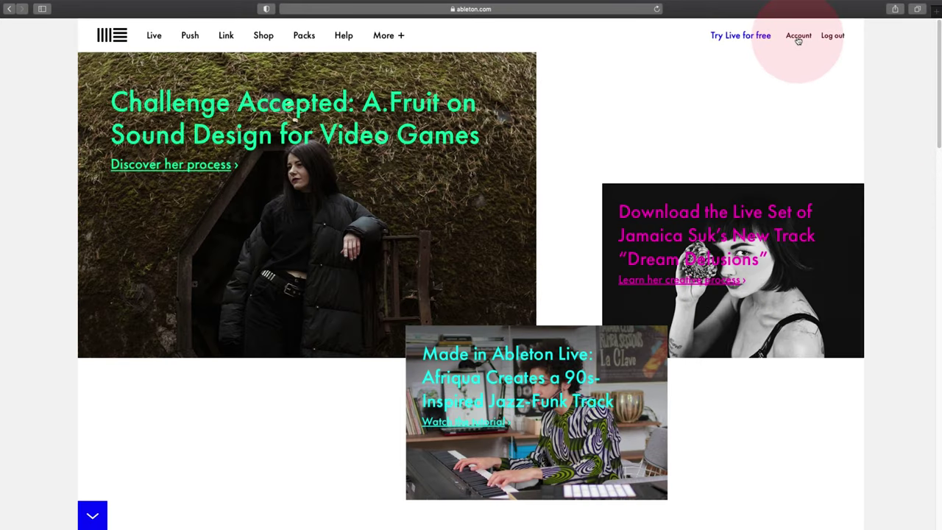
- Register Live 11 Lite from the account's Licenses page by submitting the product registration code
click(799, 37)
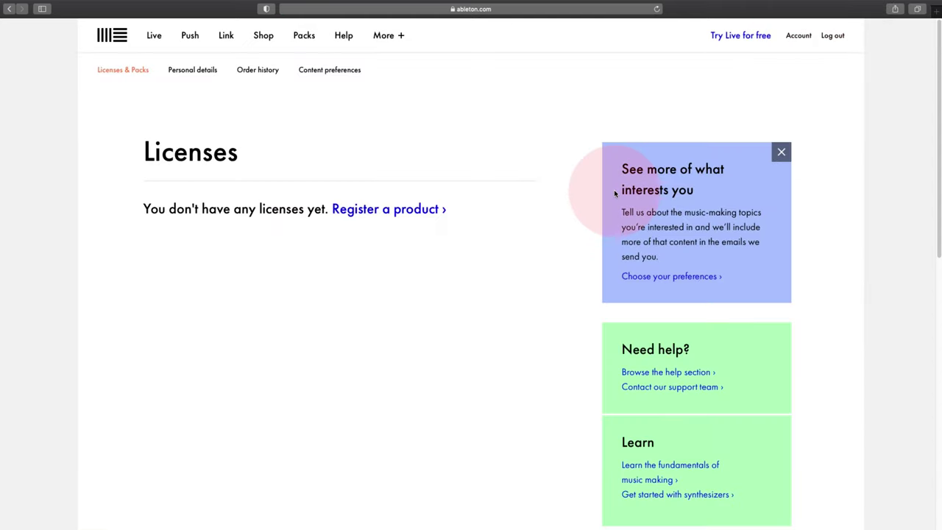
click(403, 210)
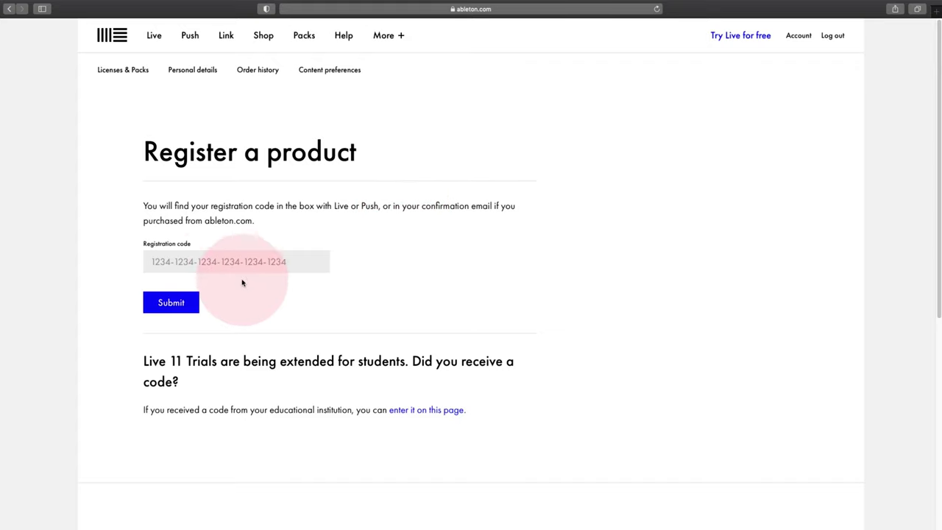
click(207, 263)
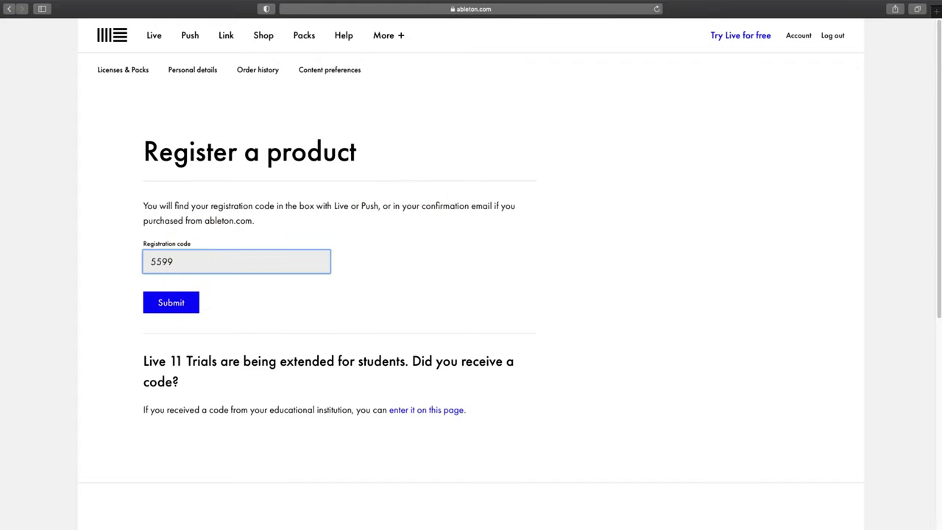
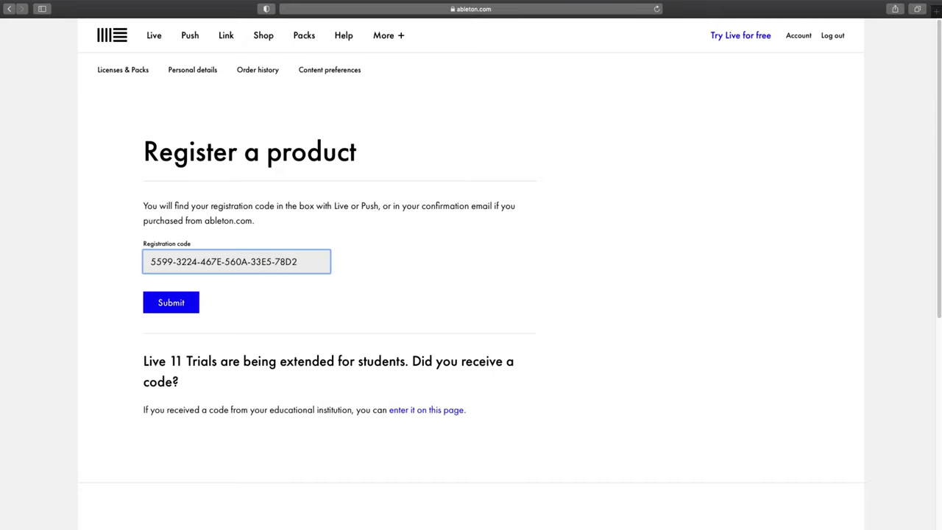
click(177, 305)
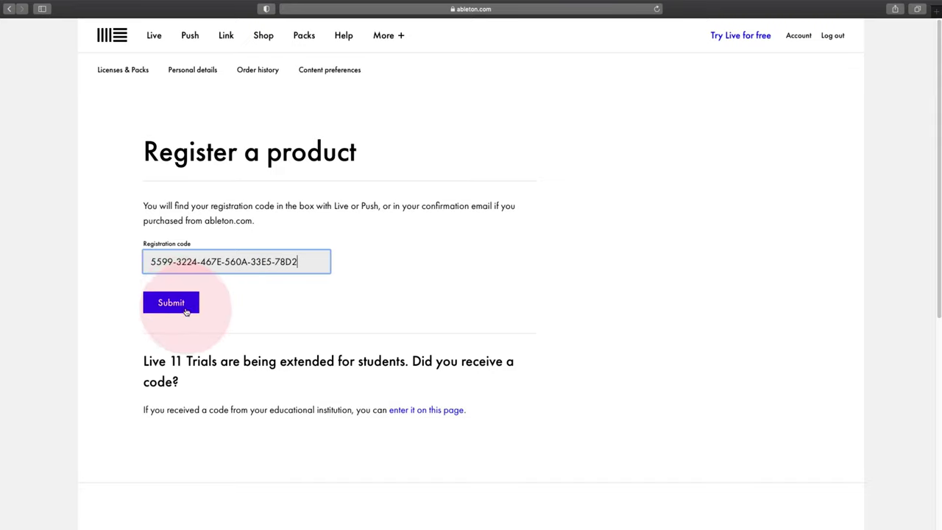
click(178, 305)
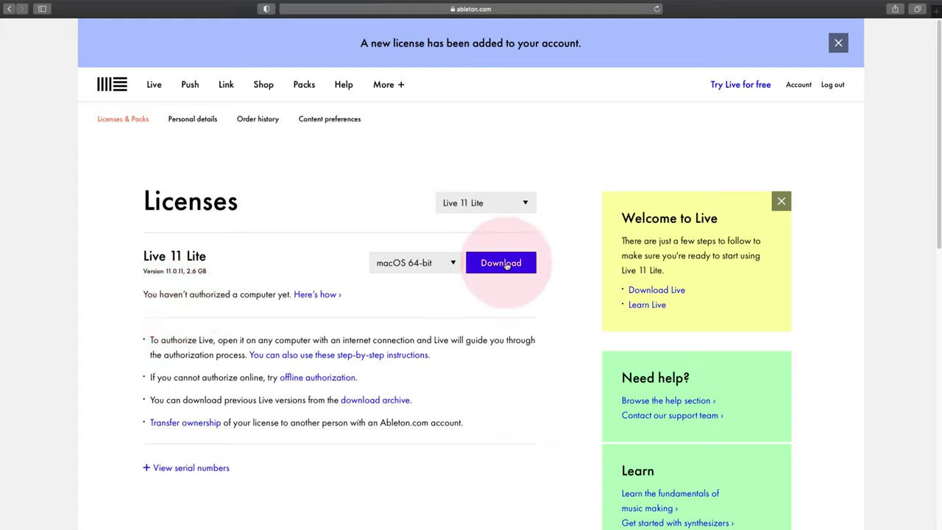
- Keep the macOS 64-bit option and download the ableton_live_lite_11.0.11_64.dmg installer
click(454, 264)
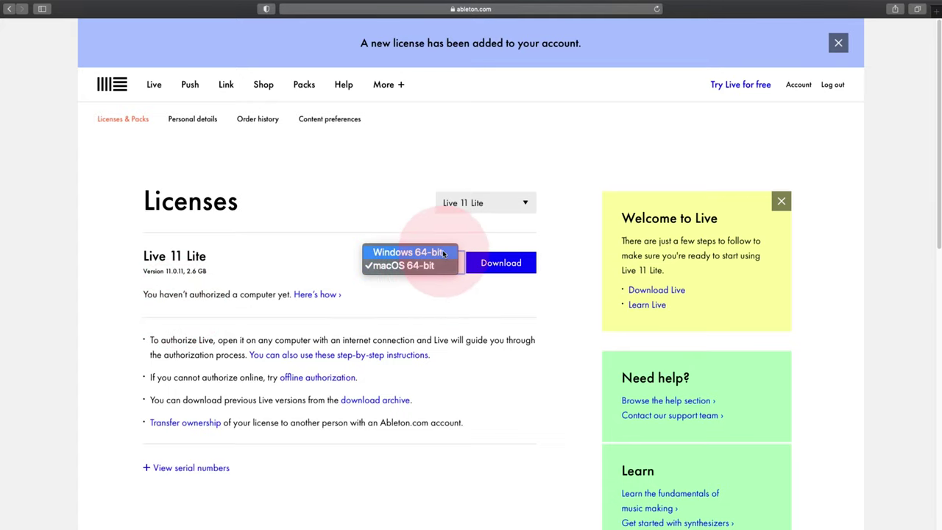
click(496, 235)
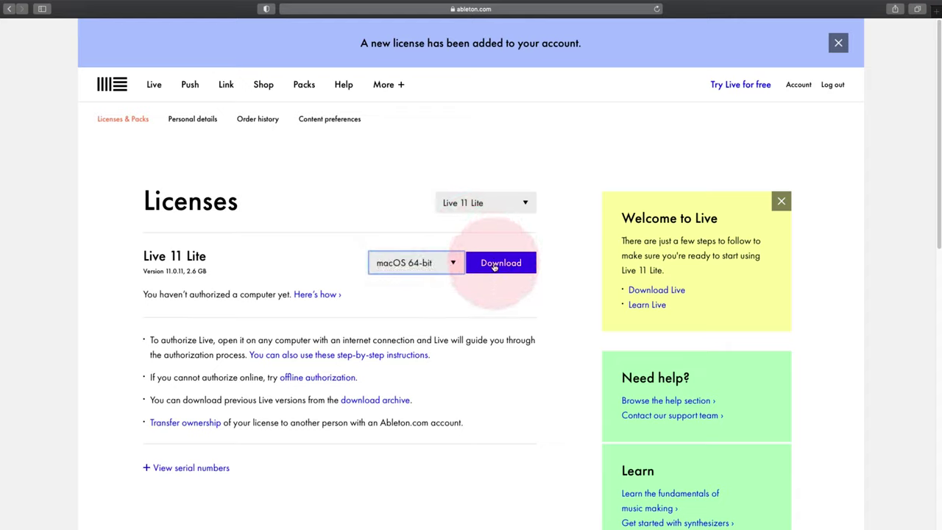
click(495, 267)
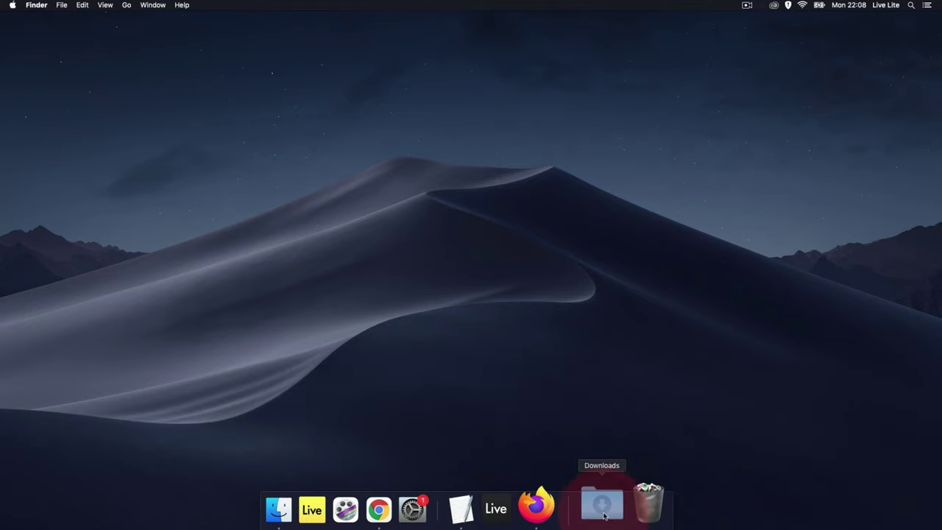
- Open the downloaded Live 11 Lite disk image, accept the licence, and drag the app into Applications
click(603, 502)
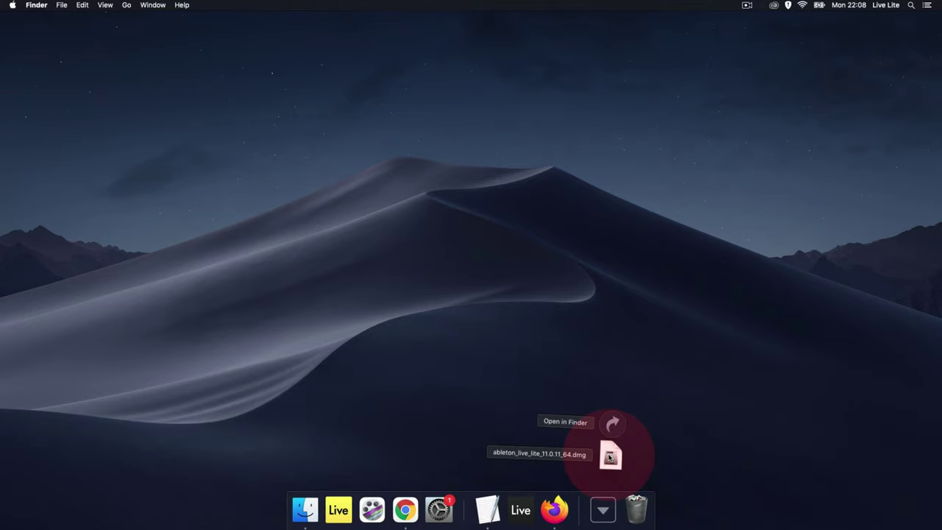
click(610, 458)
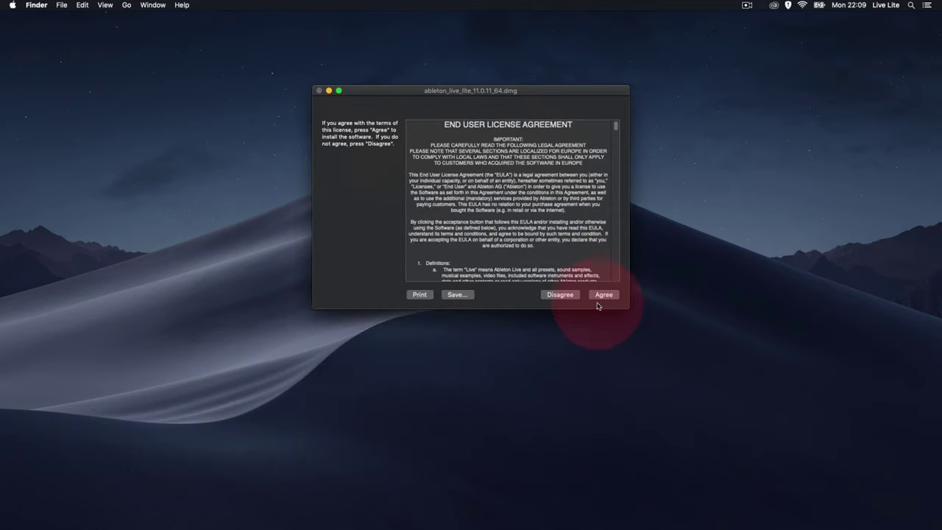
click(600, 295)
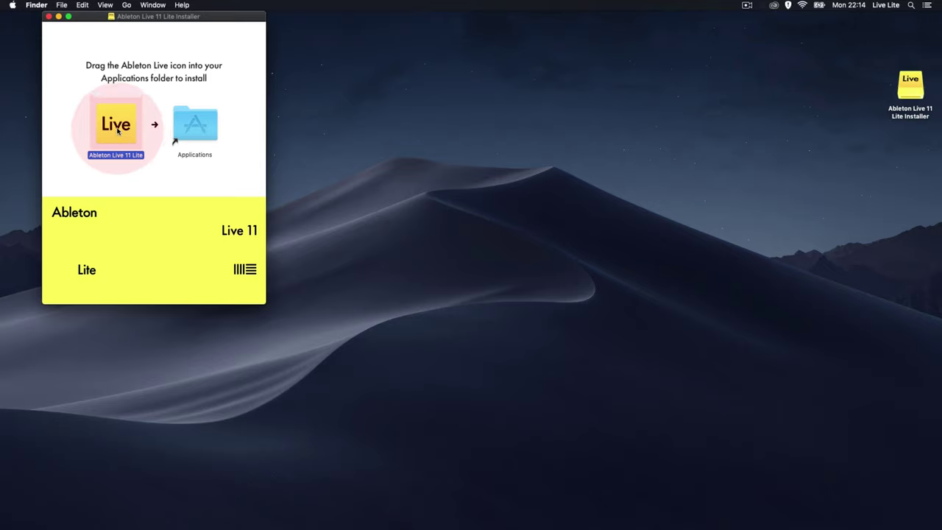
drag(120, 130, 196, 126)
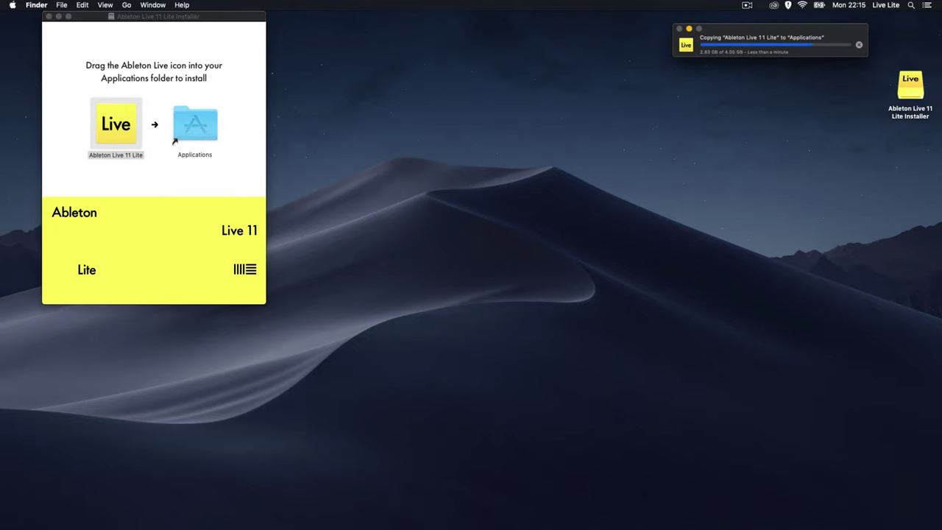
- Open the Applications folder and launch Ableton Live 11 Lite
click(198, 128)
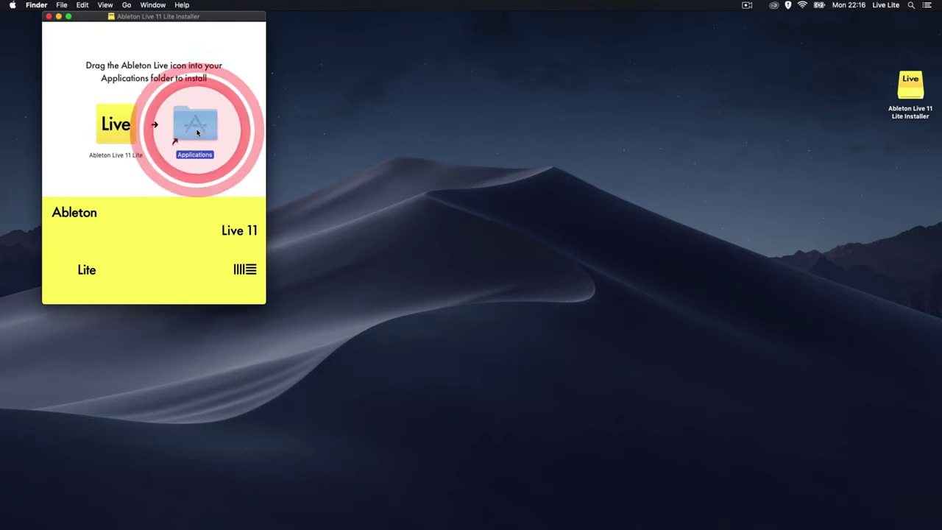
double_click(197, 131)
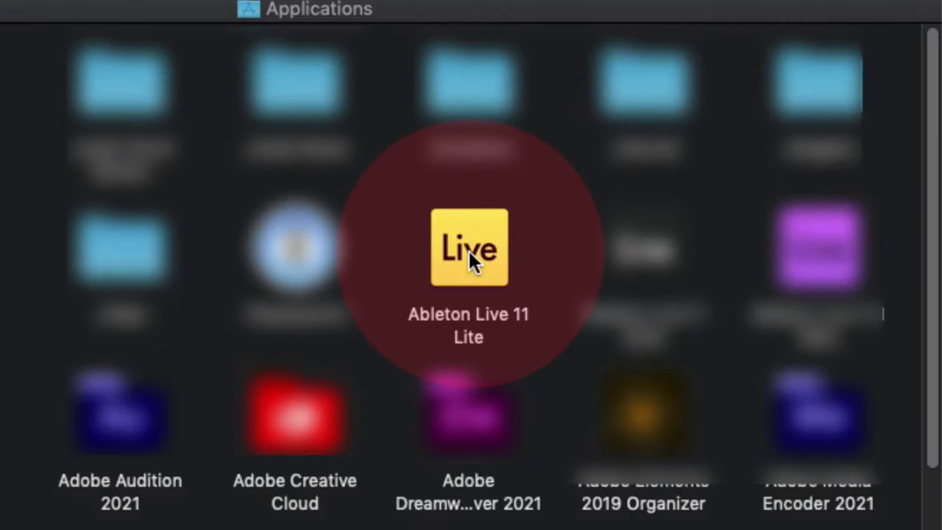
click(467, 249)
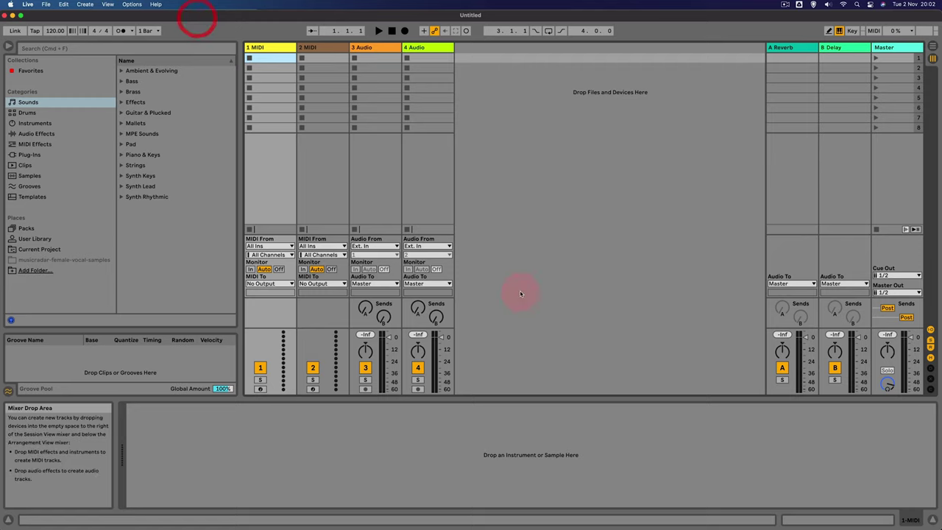
- Open Live > Preferences on the Licenses/Maintenance page to check the authorization status
click(27, 4)
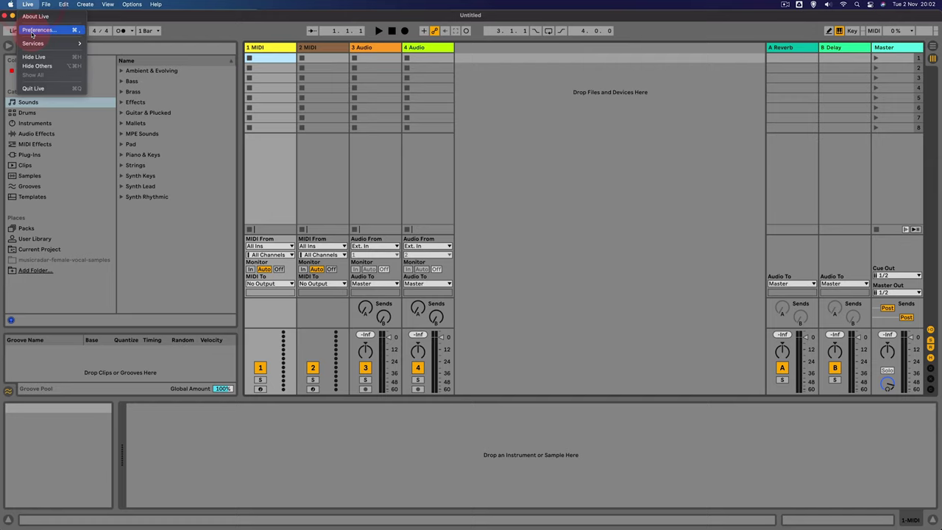
click(31, 33)
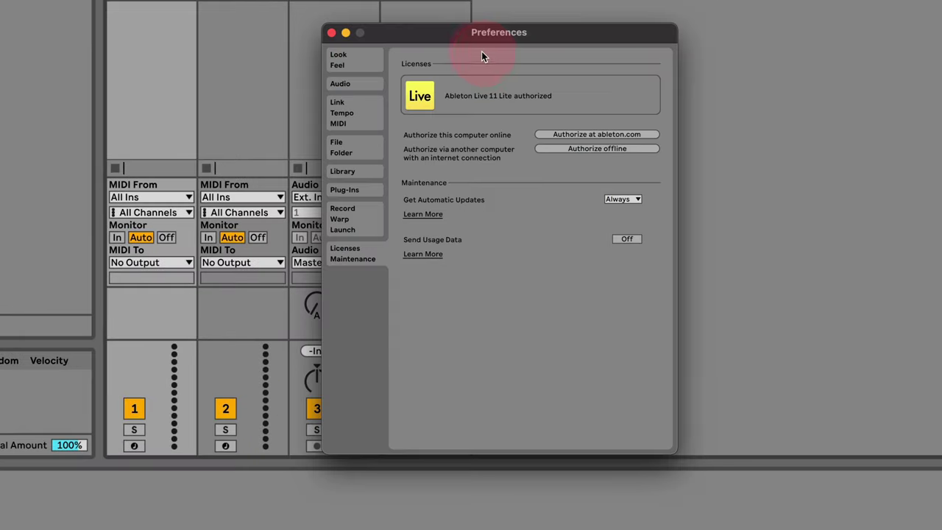
- Start online authorization and log in to the Ableton account with the saved e-mail and password
click(577, 134)
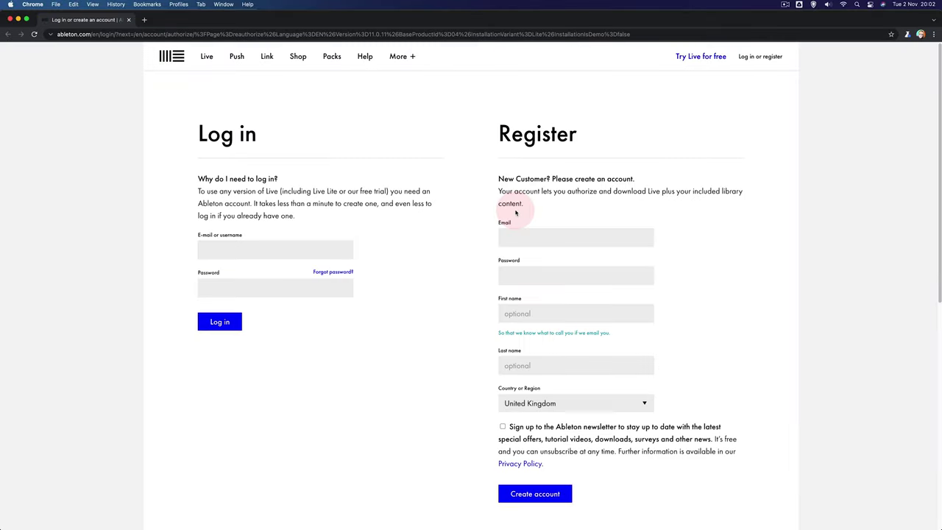
click(215, 249)
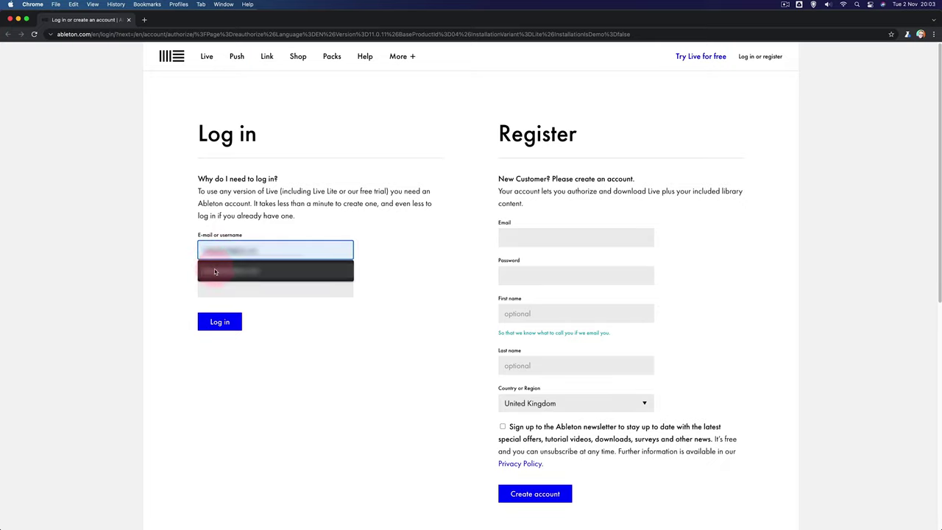
click(215, 271)
click(219, 287)
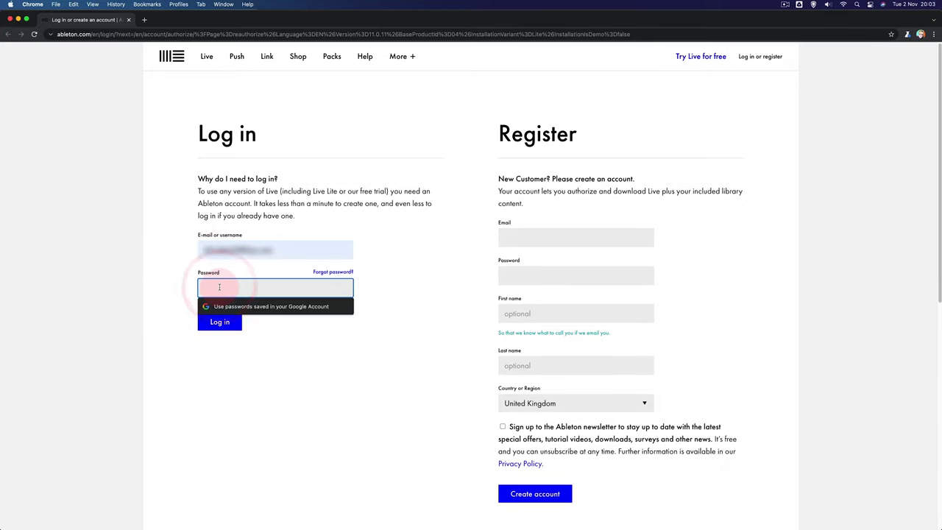
text(••••••••••••)
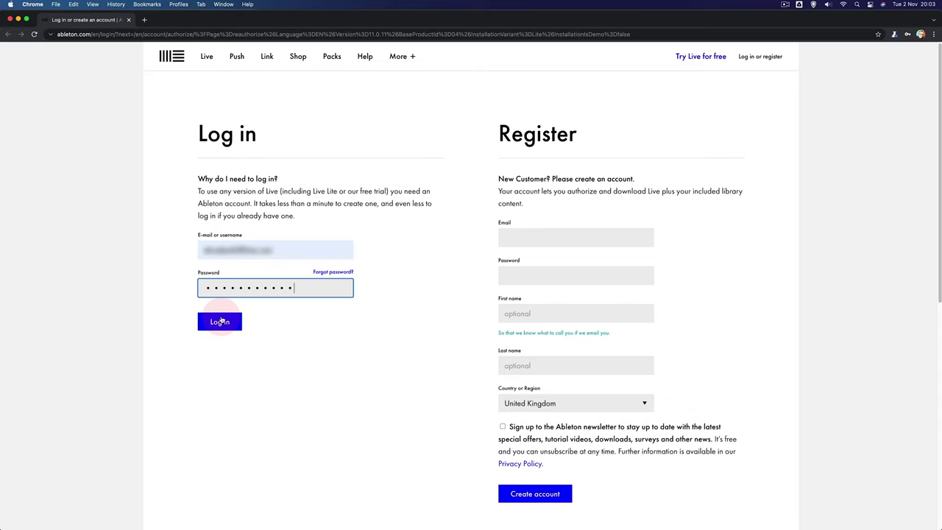
click(220, 322)
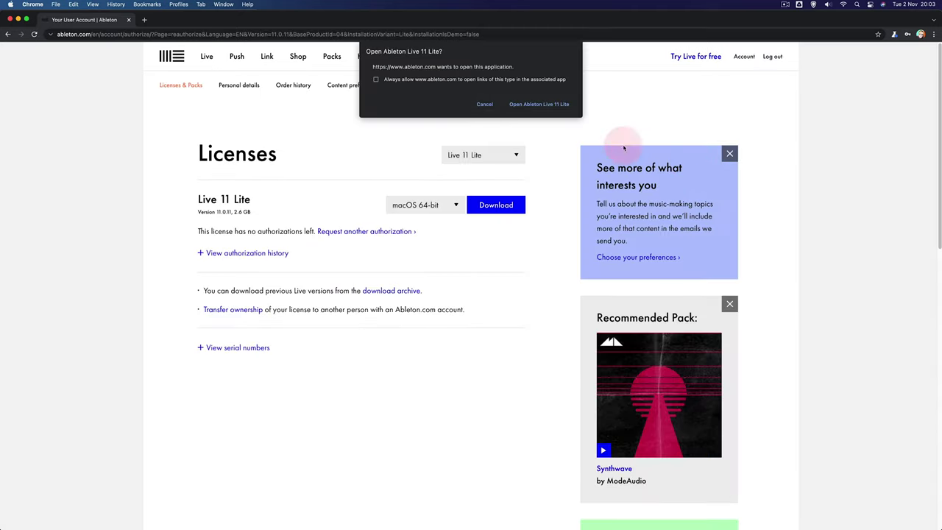
- Let Chrome open Ableton Live 11 Lite and acknowledge the successful authorization
click(539, 115)
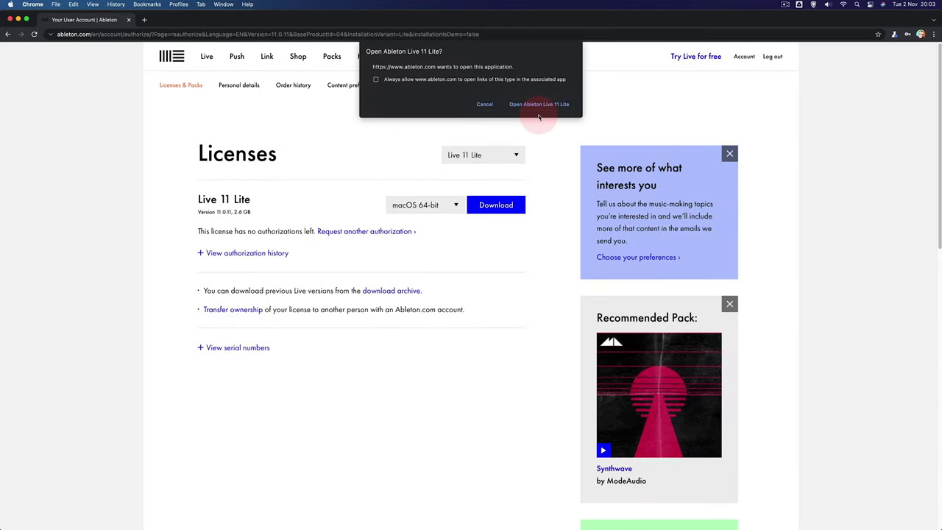
click(534, 108)
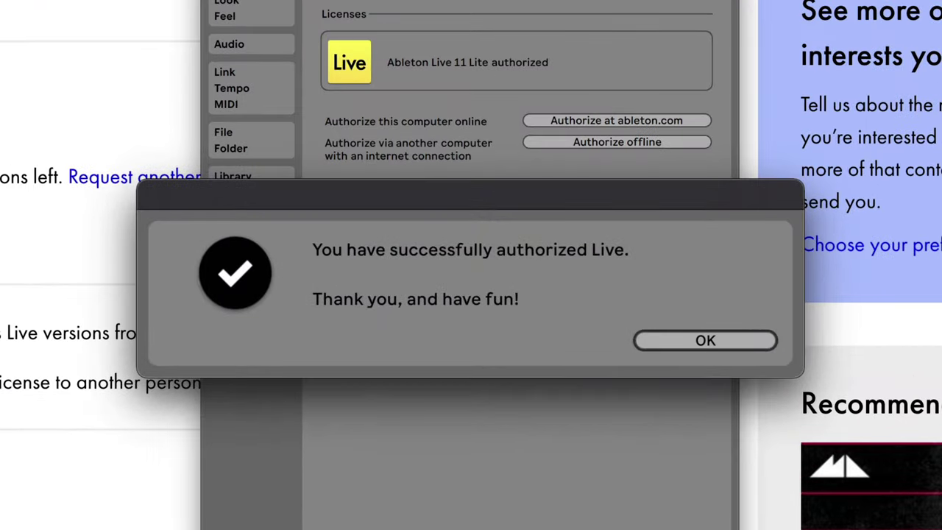
click(724, 343)
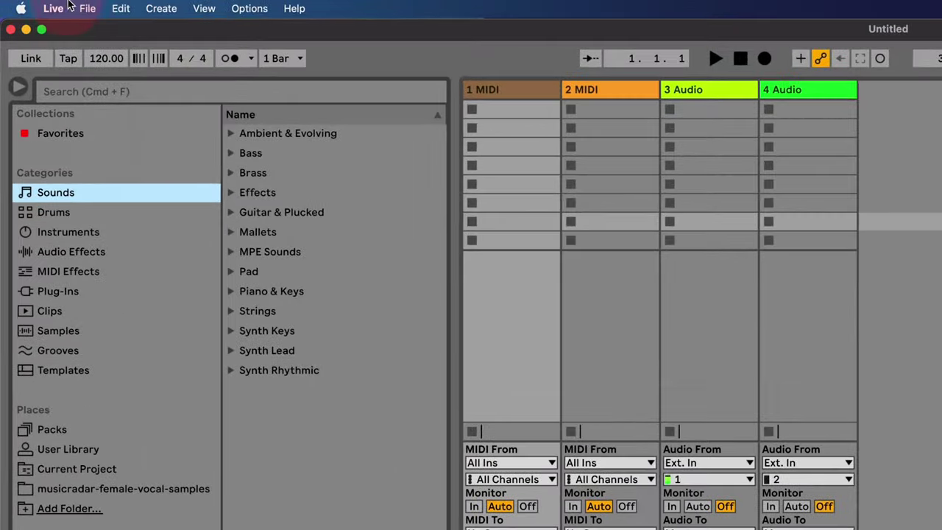
- Save the offline authorization instructions as Authorizing Ableton Live Offline.txt on the Desktop
click(32, 4)
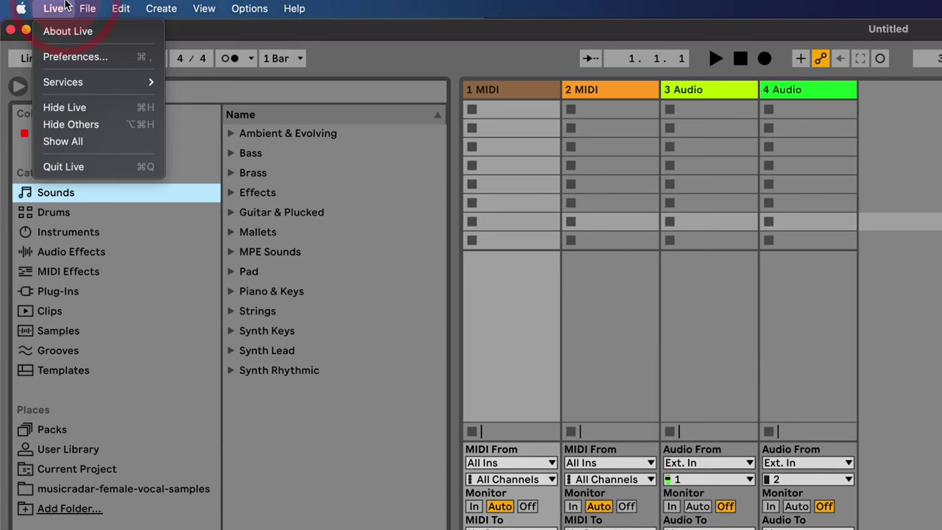
click(61, 57)
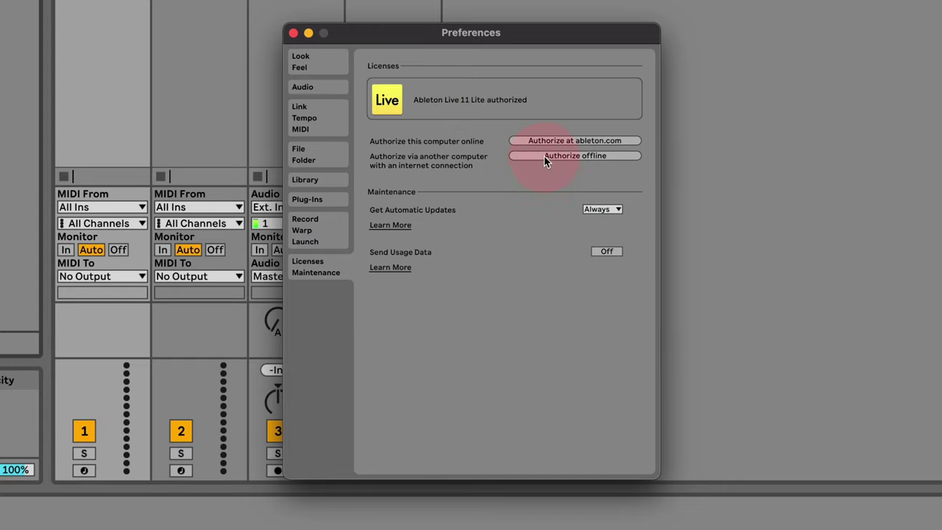
click(544, 156)
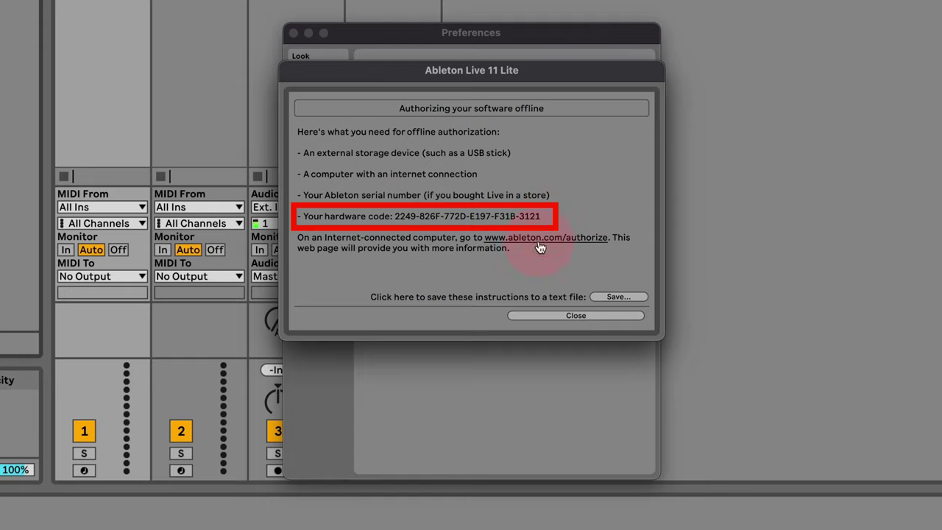
click(611, 298)
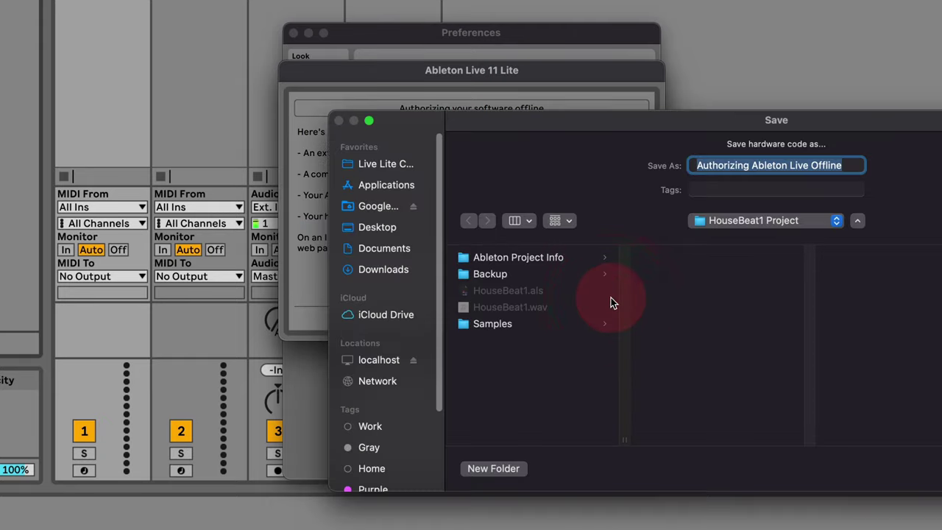
click(377, 227)
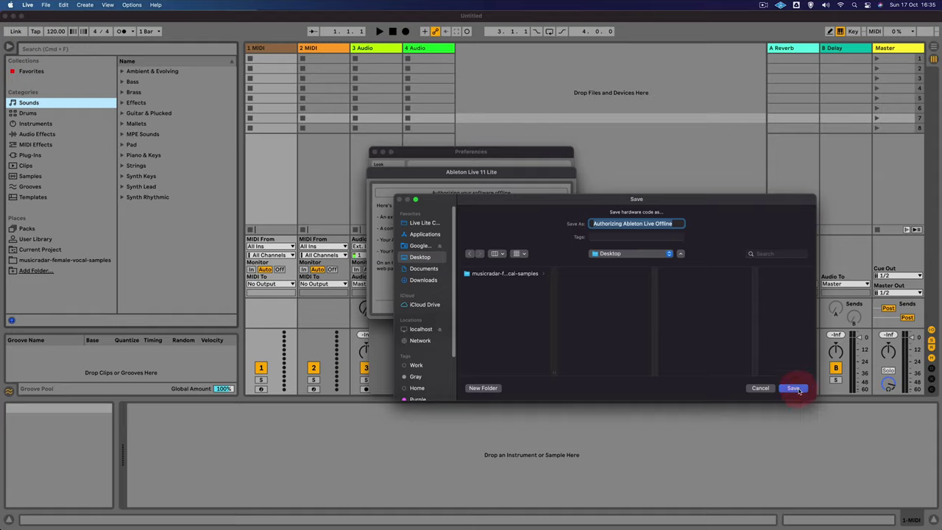
click(830, 399)
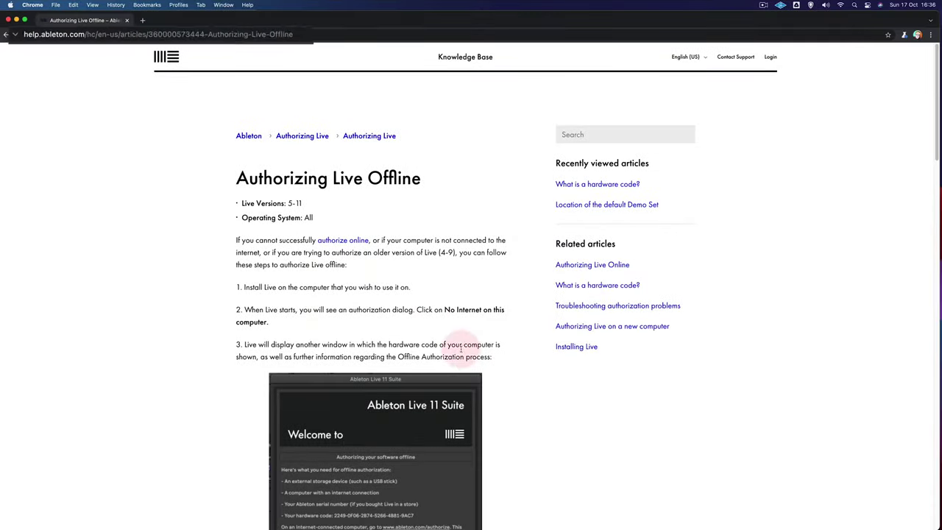
- Scroll through the Authorizing Live Offline article to steps 4 to 8 on entering the hardware code
scroll(487, 368, down, 5)
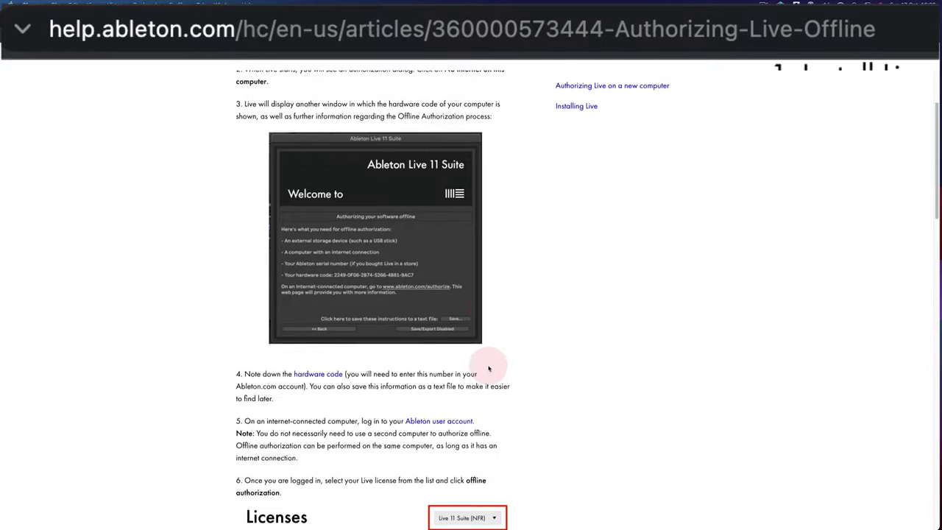
scroll(488, 368, down, 3)
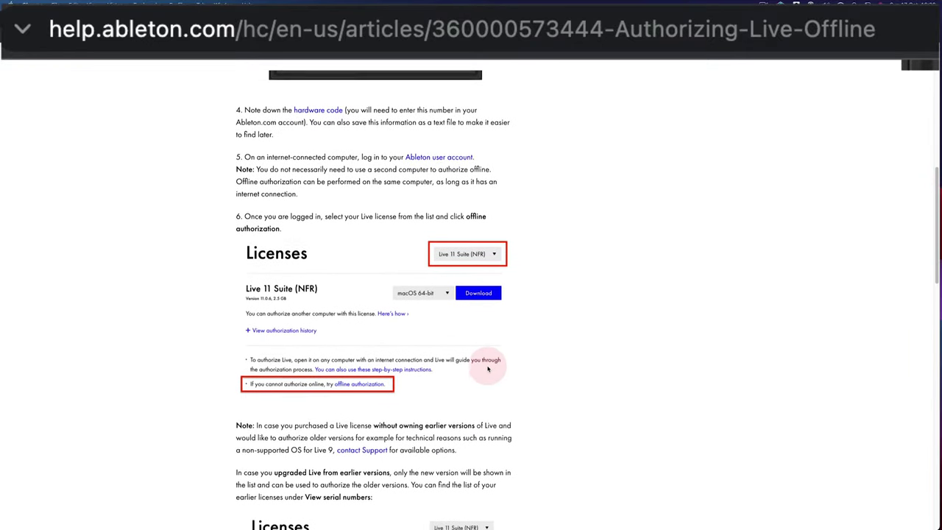
scroll(487, 369, down, 1)
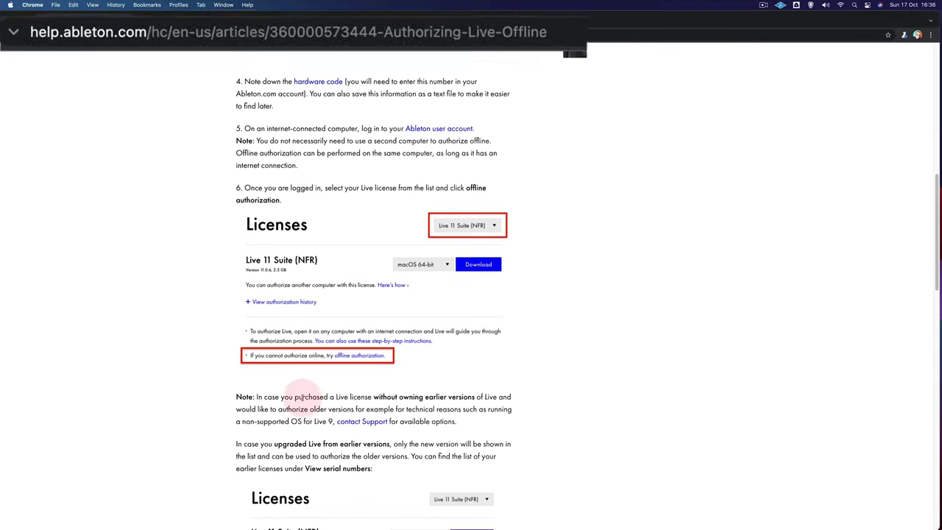
scroll(338, 380, down, 4)
scroll(338, 380, down, 10)
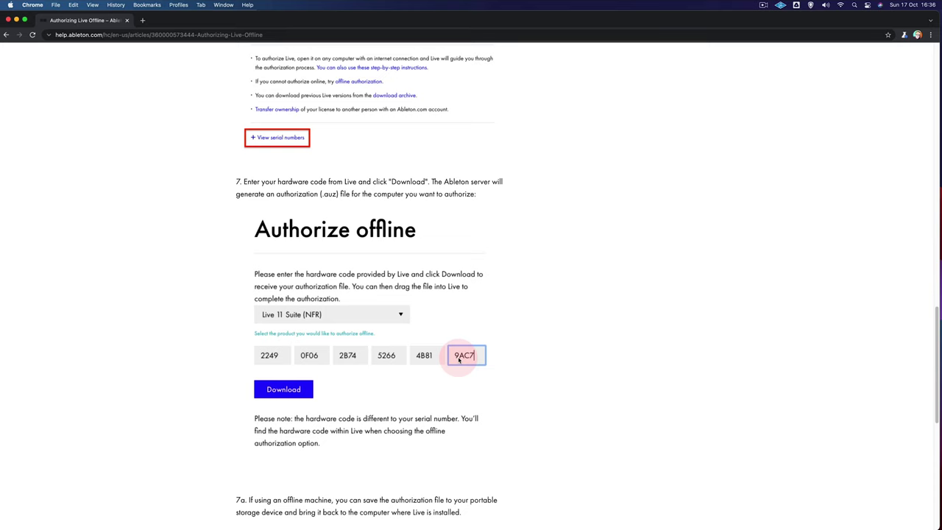
scroll(547, 391, down, 5)
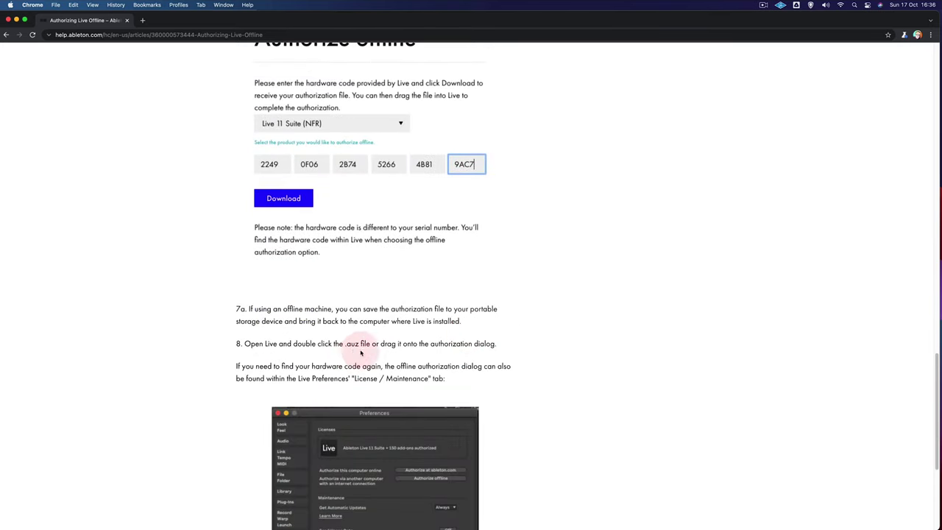
scroll(651, 384, down, 2)
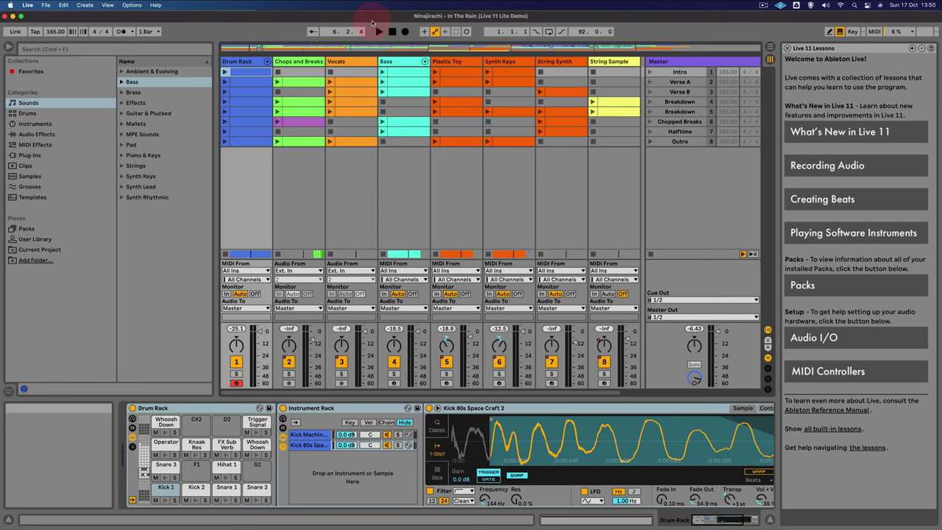
- Play the In The Rain demo, view it in Arrangement, return to Session, and stop playback
click(378, 32)
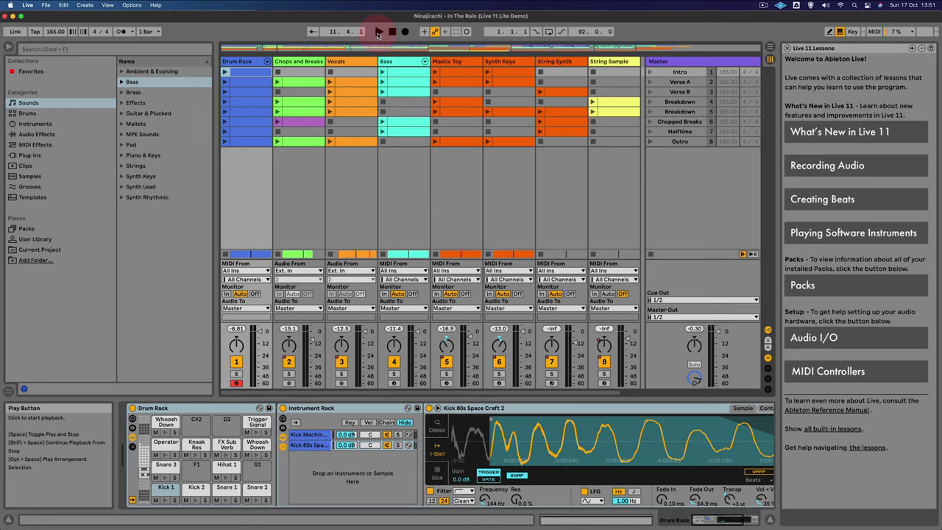
click(379, 31)
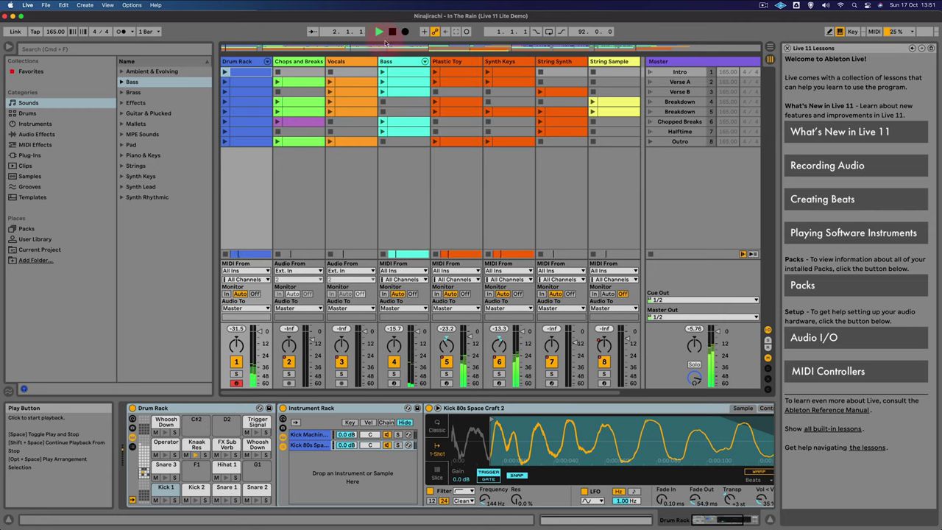
click(770, 48)
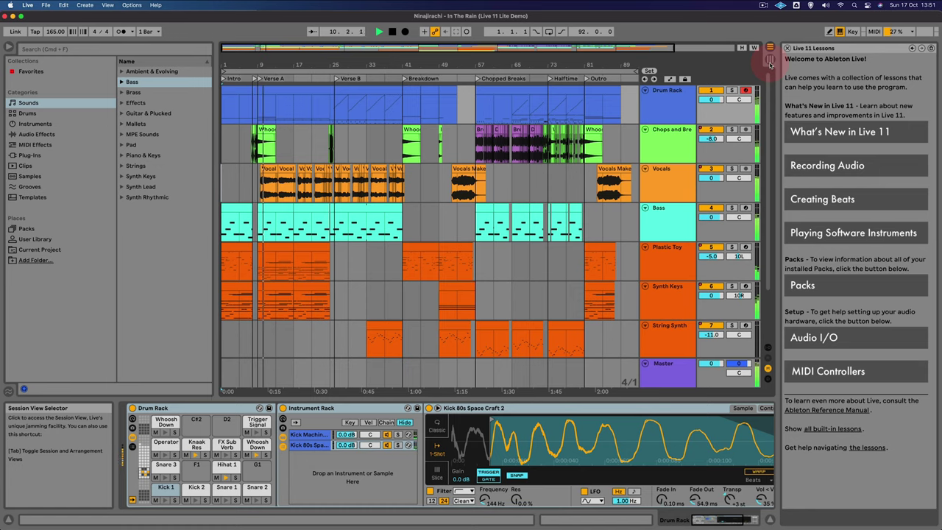
click(770, 64)
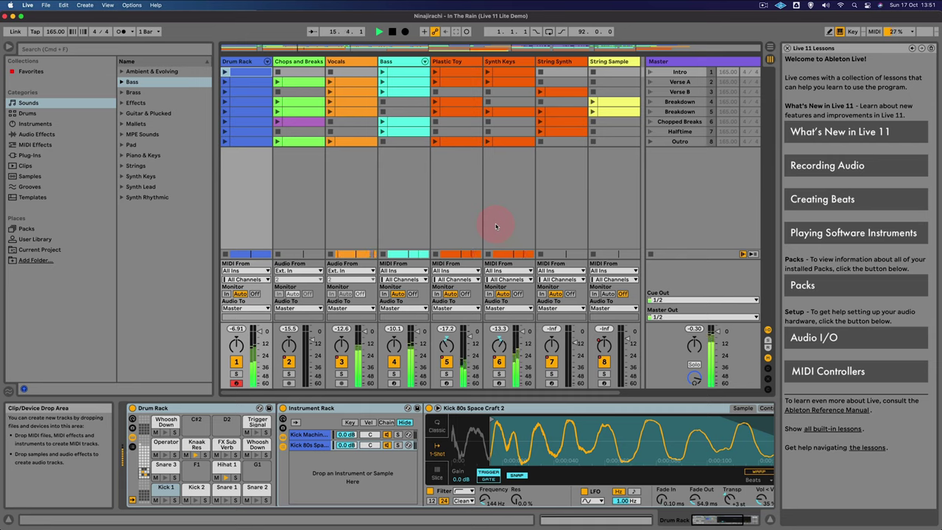
key(space)
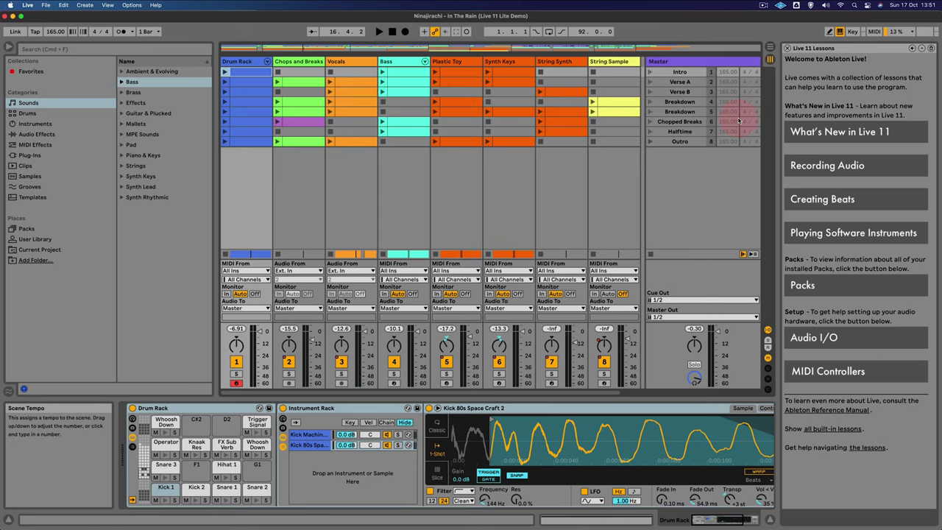
- Toggle repeatedly between Arrangement and Session views, ending back in Session view
click(769, 49)
click(771, 51)
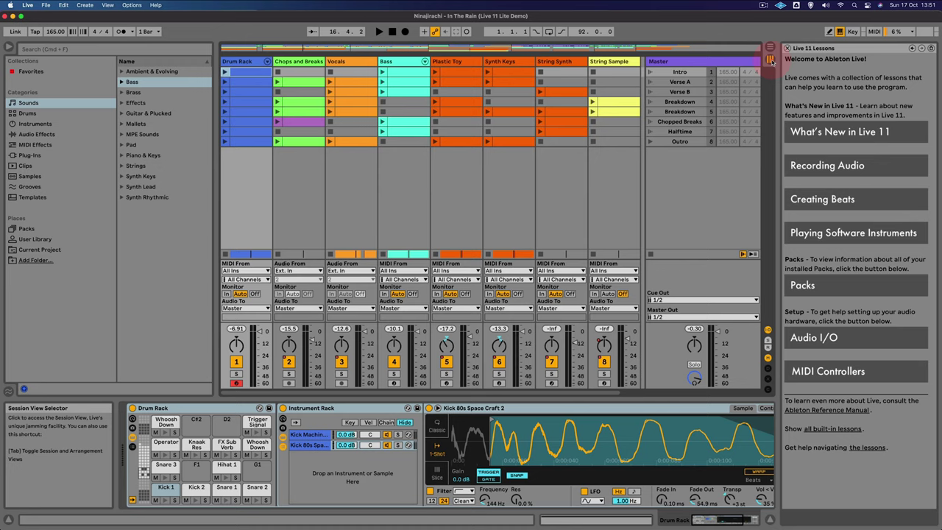
click(770, 53)
click(770, 55)
click(770, 56)
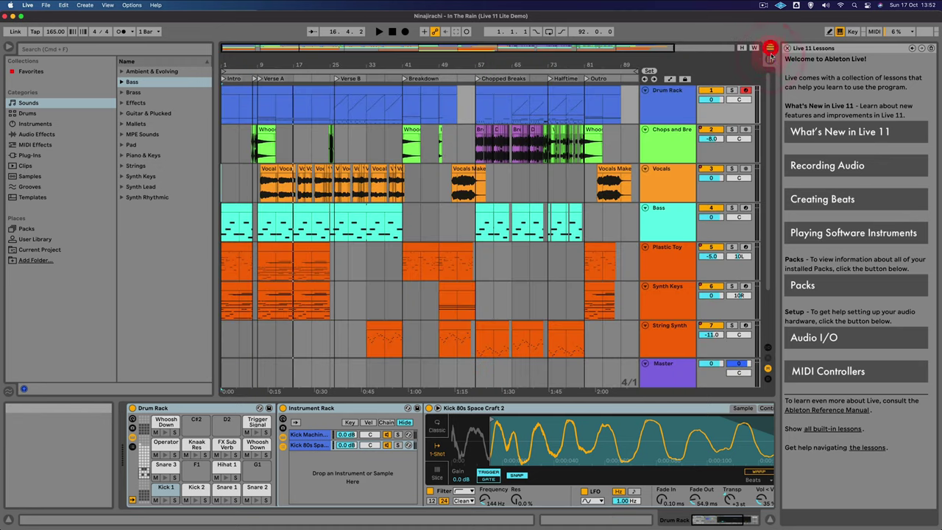
click(771, 61)
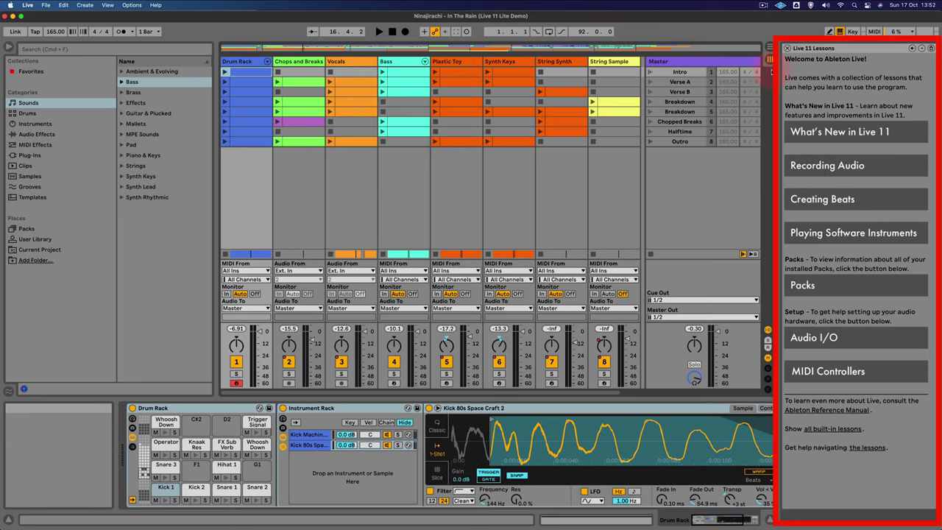
- Glance at the View menu, then show the Table of Contents of all built-in lessons in the Help View
click(108, 4)
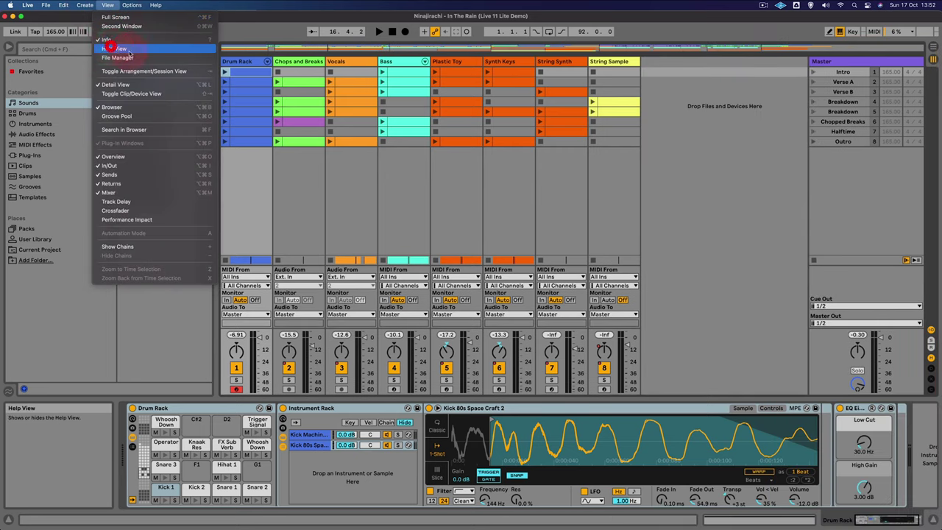
key(Escape)
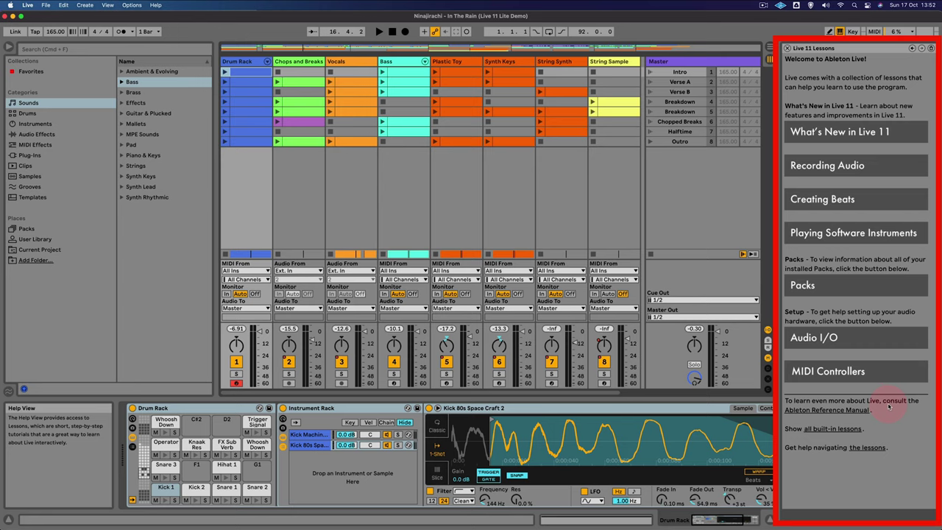
click(839, 430)
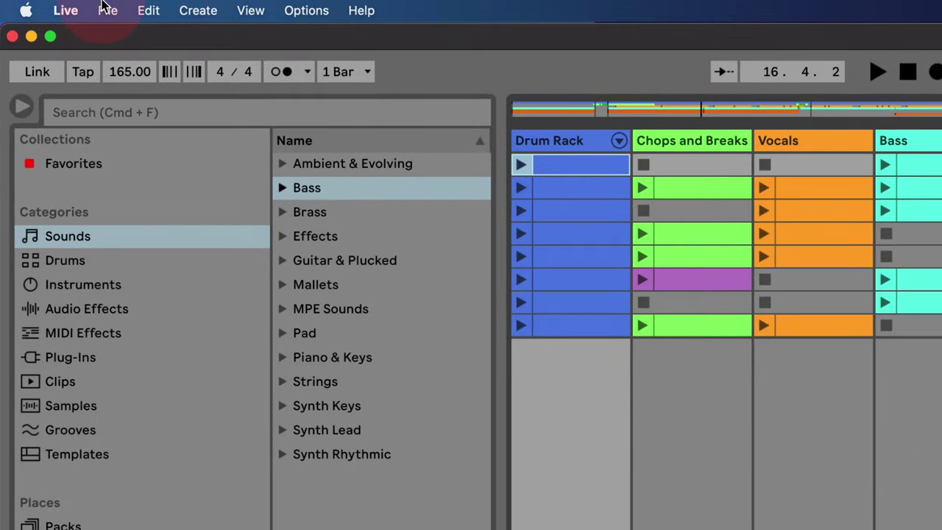
- Create a new empty Live Set and hide the lessons panel
click(107, 11)
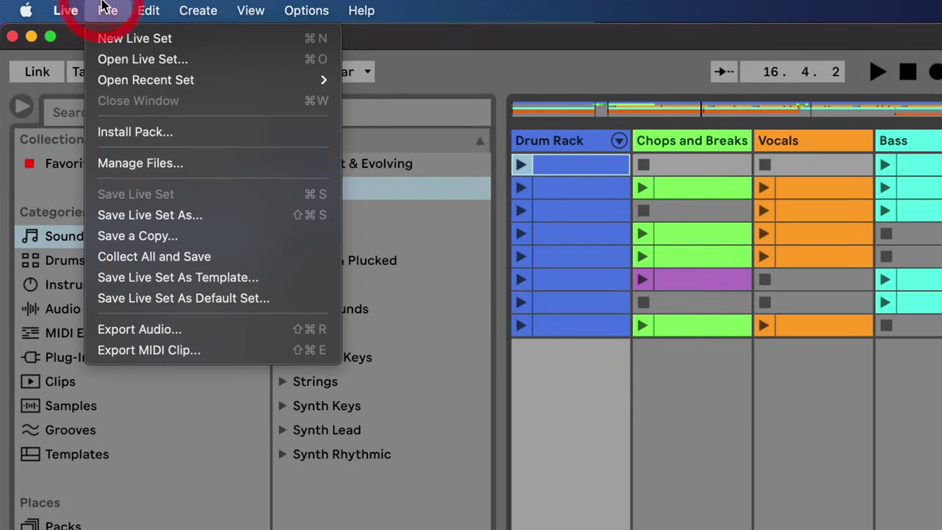
click(118, 40)
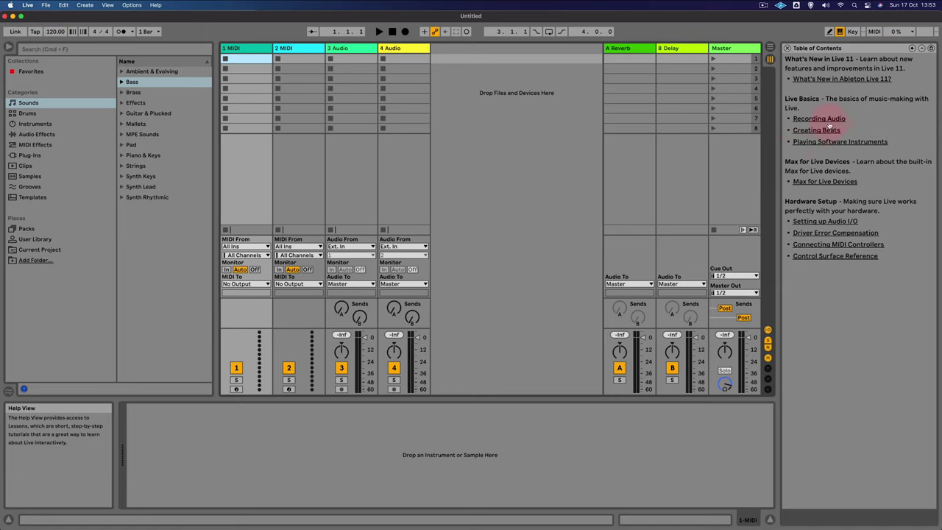
click(787, 48)
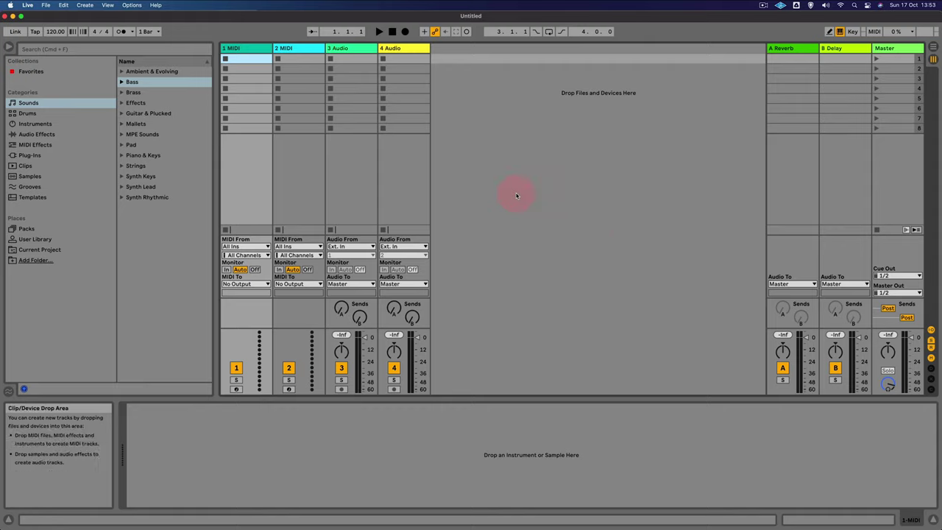
- Open Preferences and go through the Look/Feel, Audio, Link/Tempo/MIDI and File/Folder pages
click(26, 5)
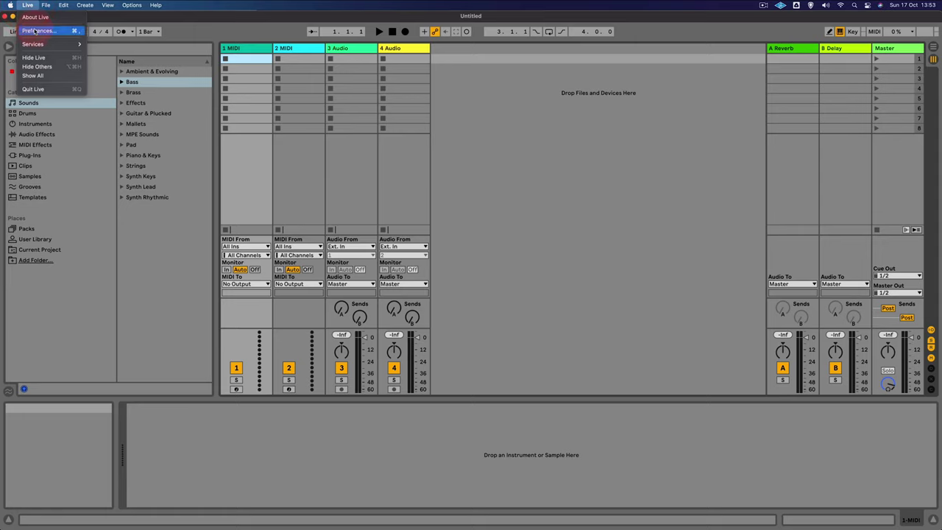
click(35, 31)
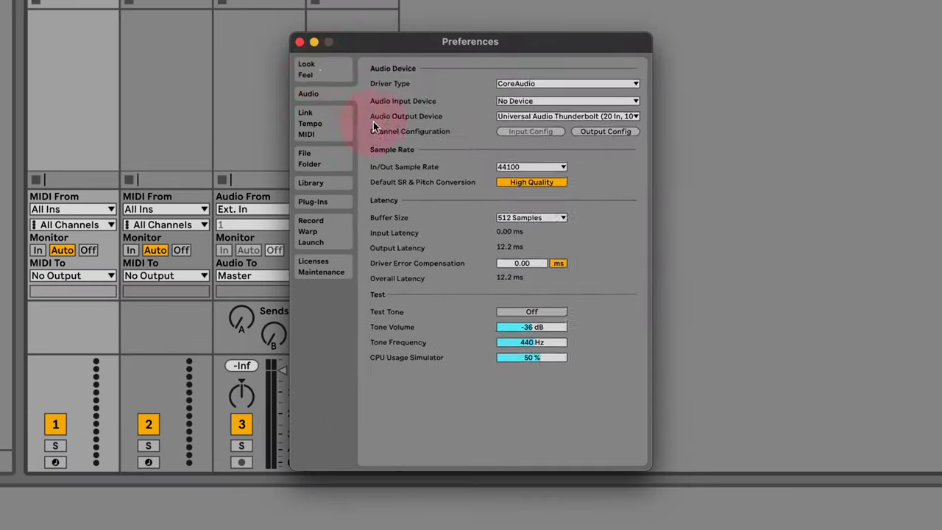
click(306, 70)
click(311, 94)
click(309, 124)
click(312, 161)
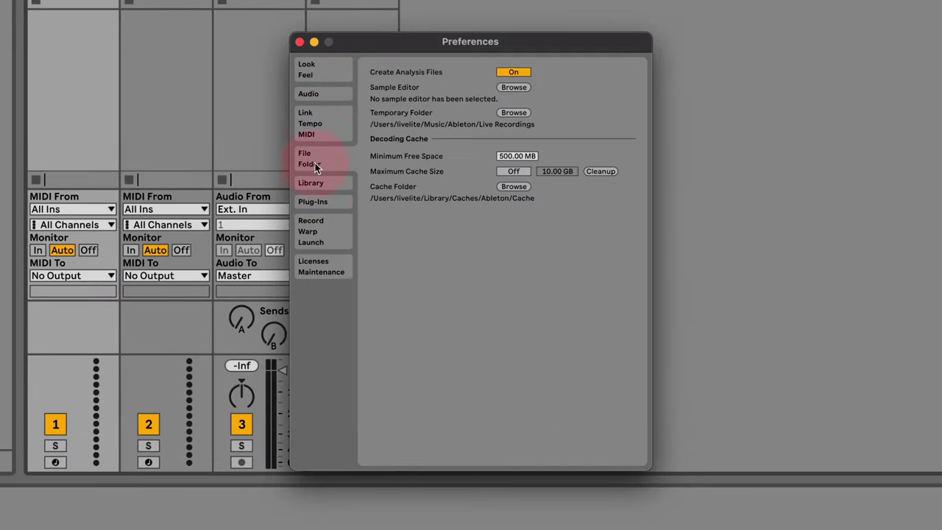
- Look through the Library, Plug-Ins and Record/Warp/Launch preferences, then return to Look/Feel
click(311, 182)
click(313, 202)
click(311, 231)
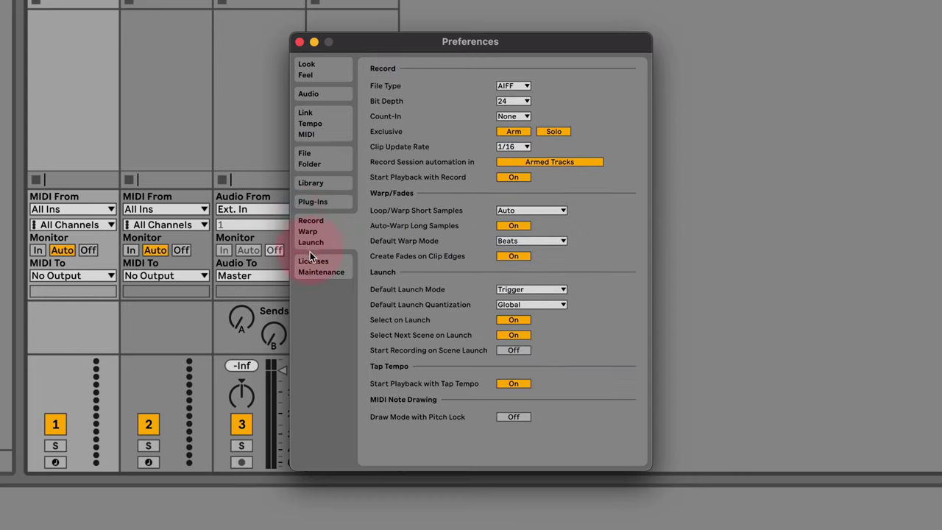
click(323, 68)
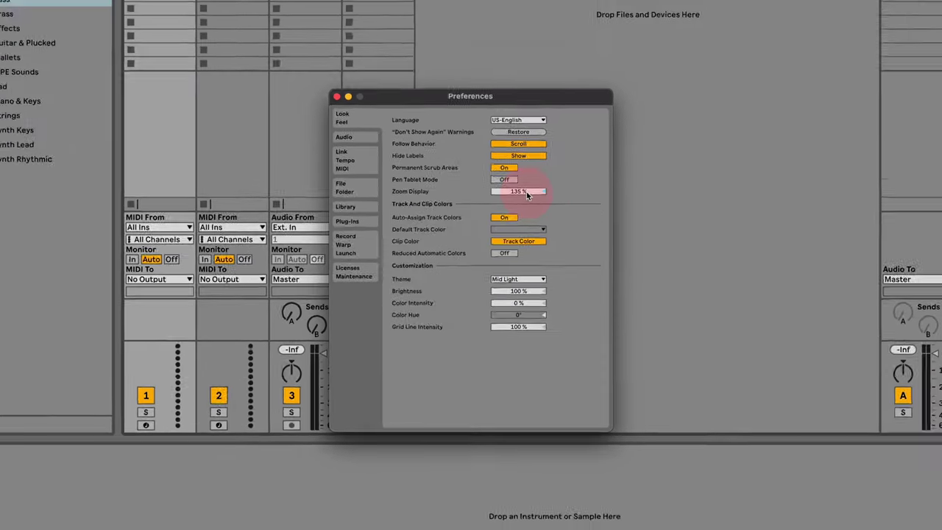
- Adjust Zoom Display up to 148 %, down to 130 %, then settle at 135 %
drag(527, 195, 527, 184)
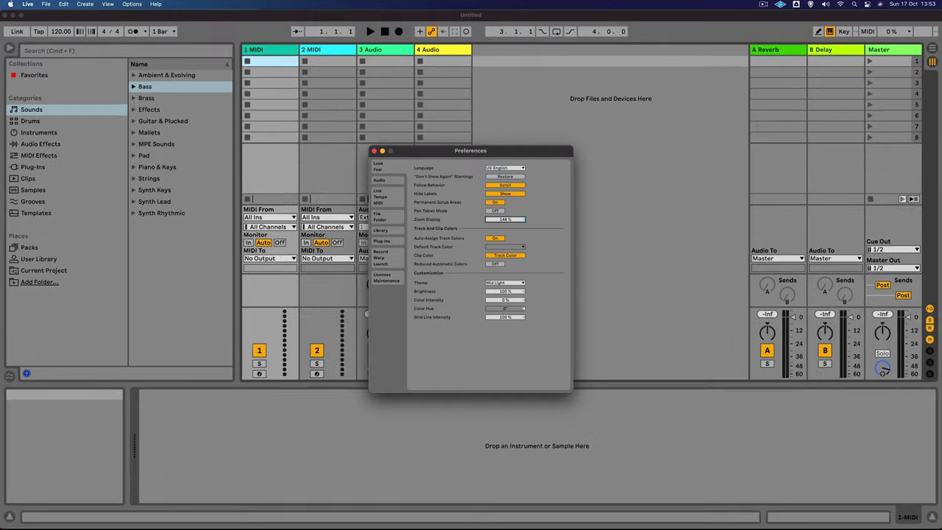
key(super+minus)
key(Up)
key(Up)
key(Up)
key(Up)
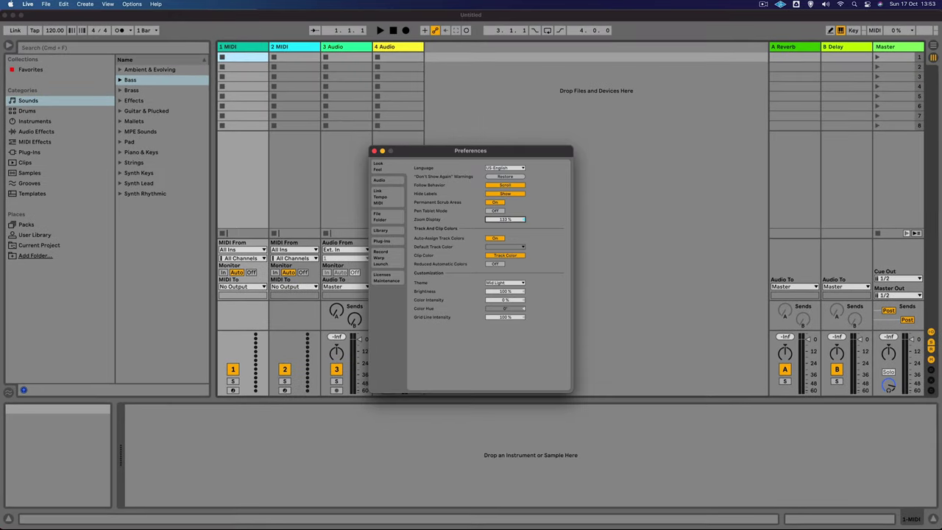
key(Up)
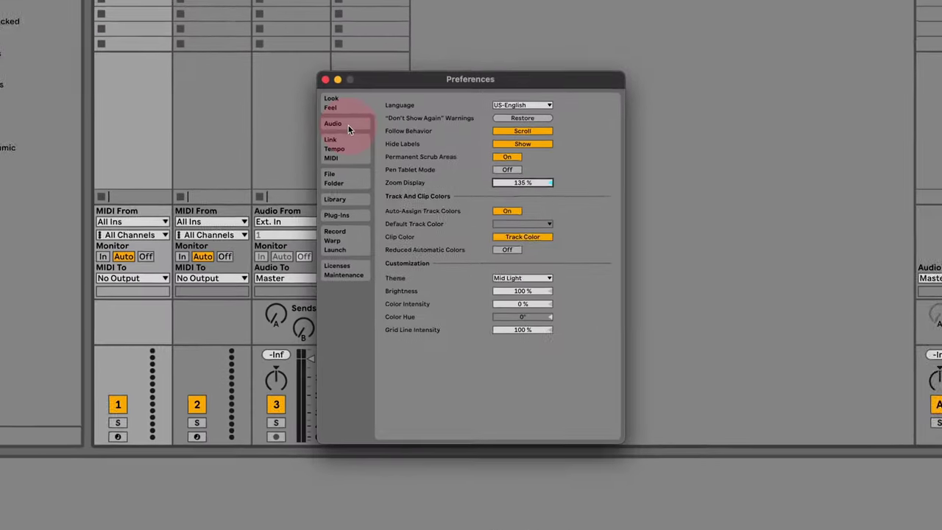
- On the Audio page, set Universal Audio Thunderbolt as both the audio output and input device
click(364, 169)
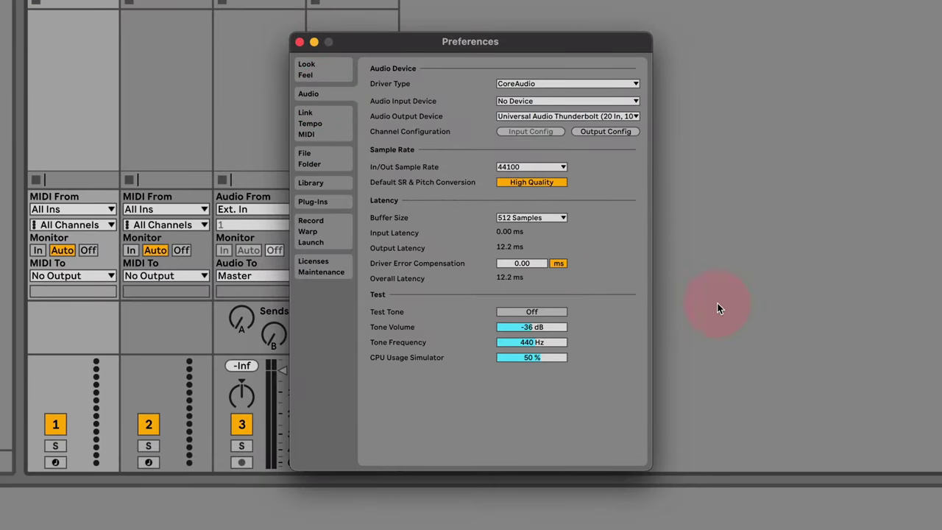
click(556, 118)
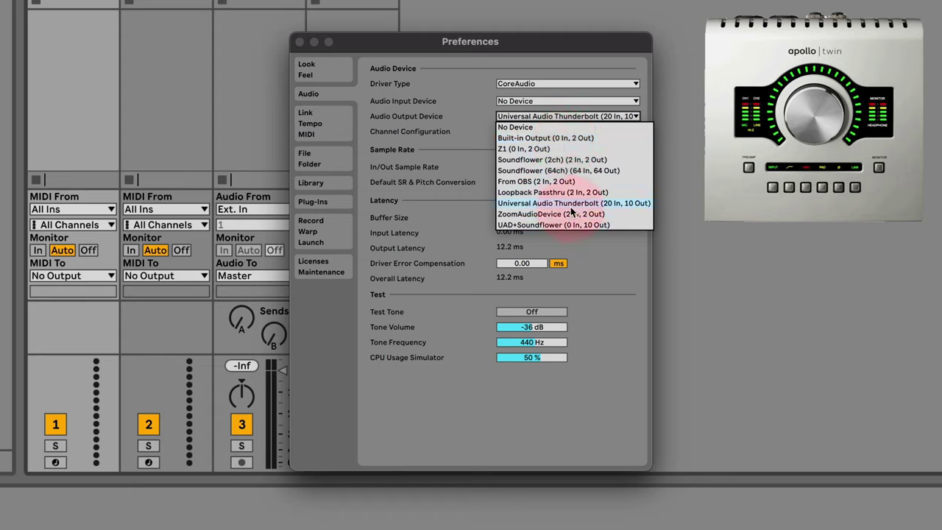
click(571, 205)
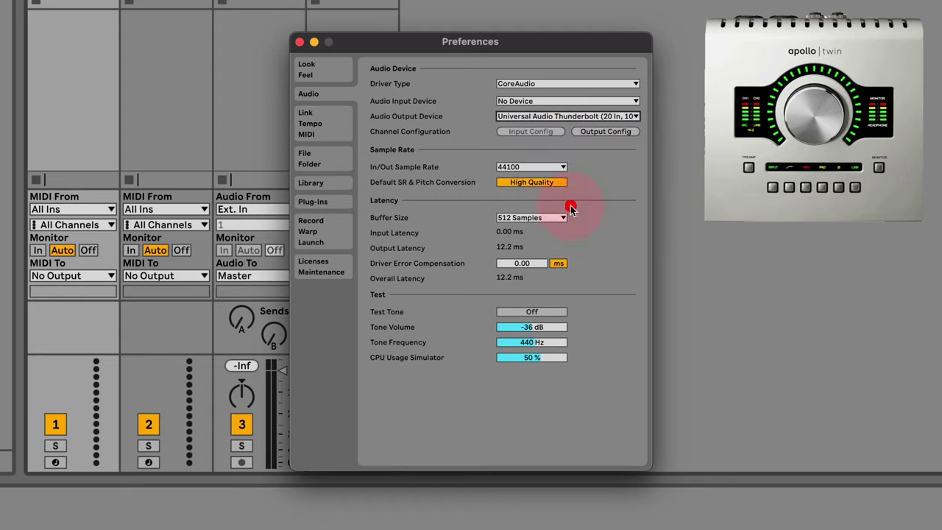
click(525, 100)
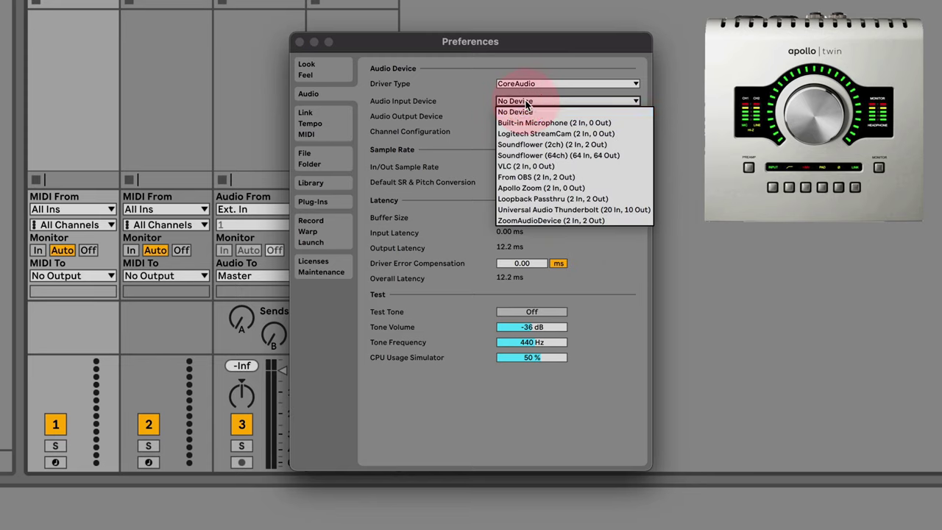
click(544, 211)
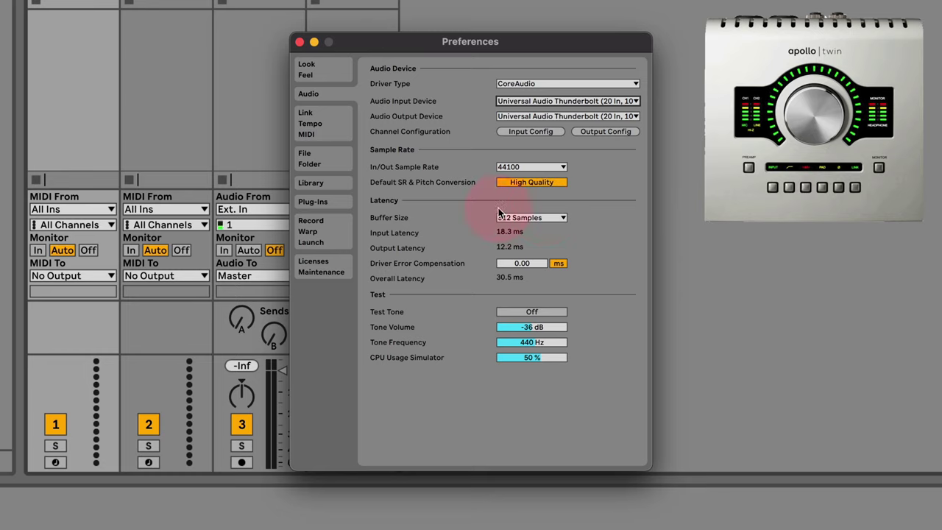
- Set control surface 1 to Komplete Kontrol A with KOMPLETE KONTROL M32 input, then close Preferences
click(320, 124)
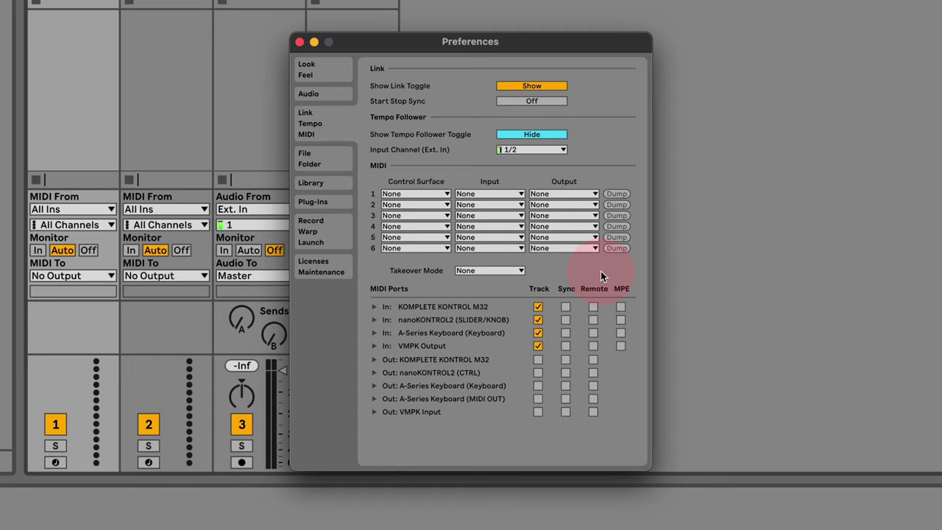
click(427, 194)
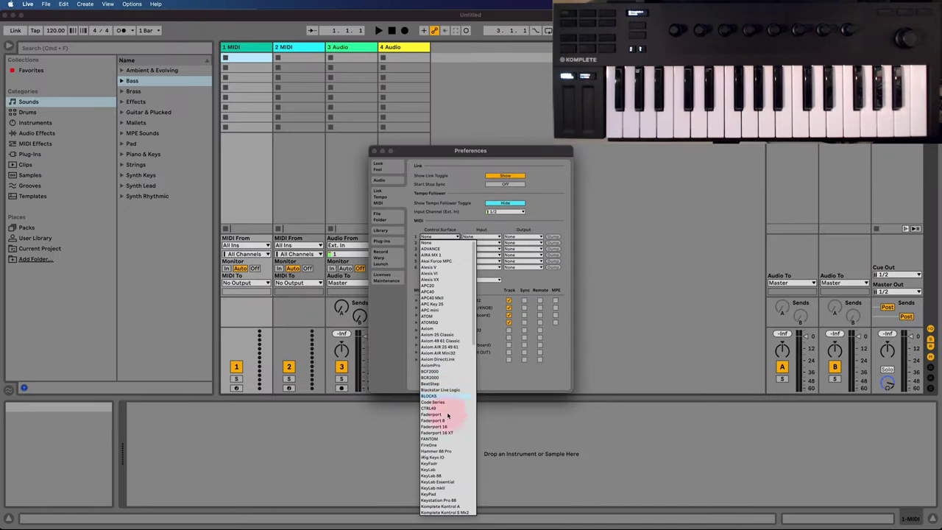
click(457, 494)
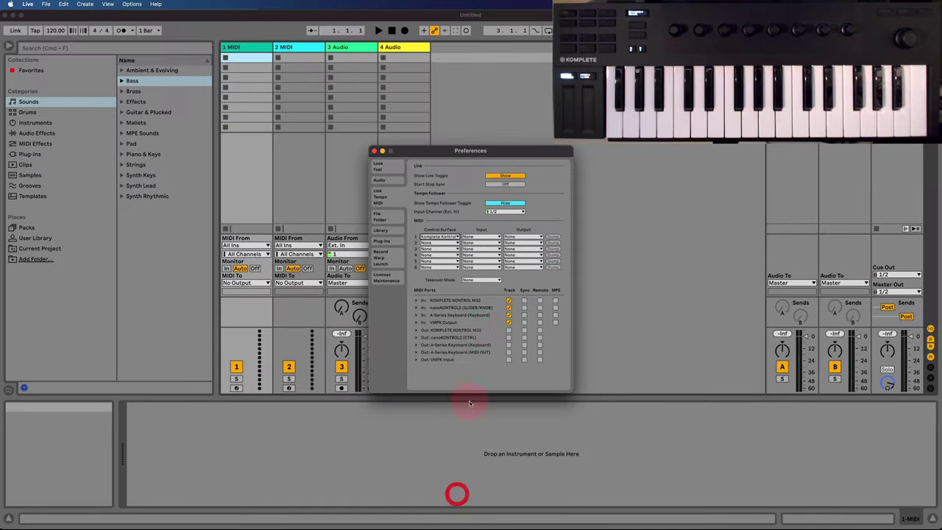
click(486, 237)
click(488, 248)
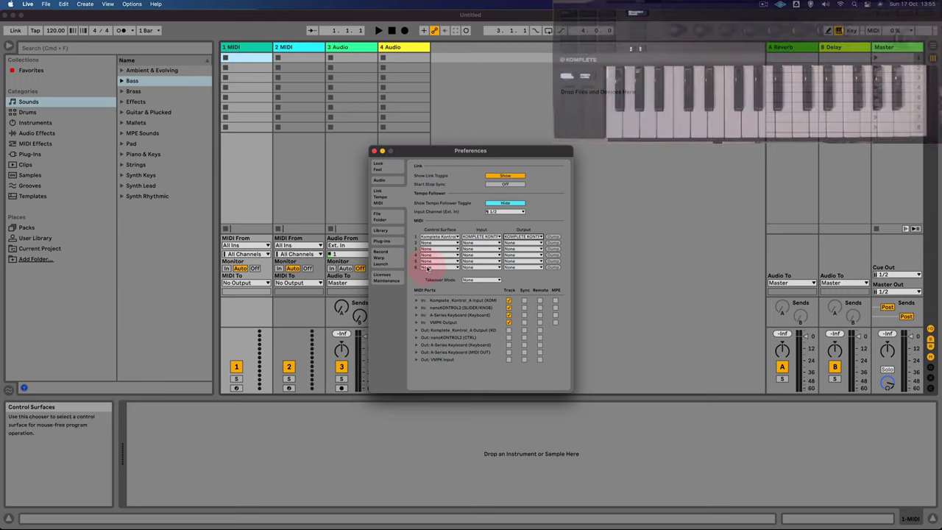
key(Escape)
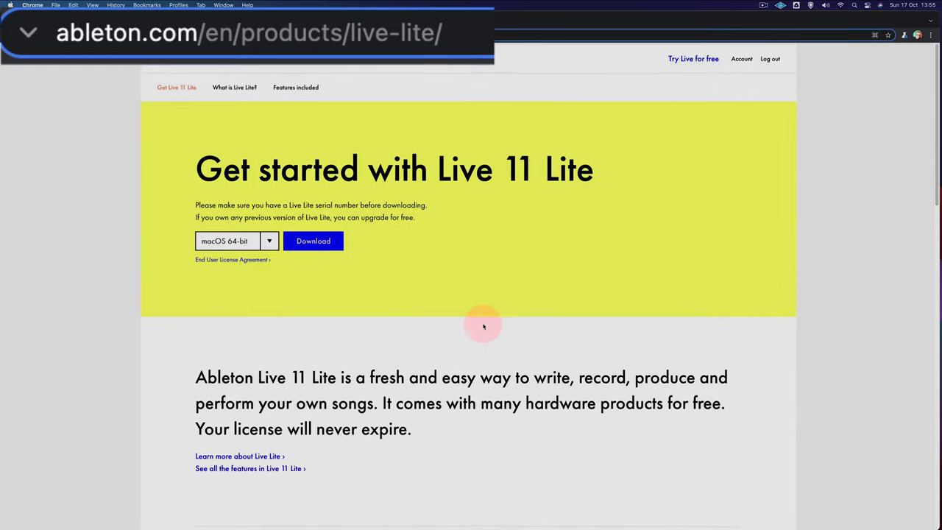
- Scroll the Live 11 Lite page down to the videos and back up, then return to Live
scroll(483, 326, down, 10)
scroll(484, 326, down, 2)
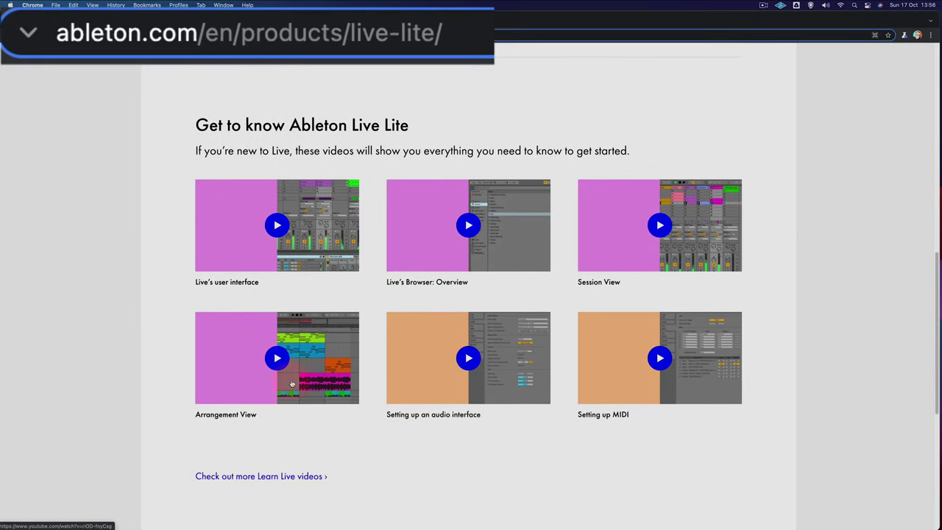
scroll(248, 400, up, 10)
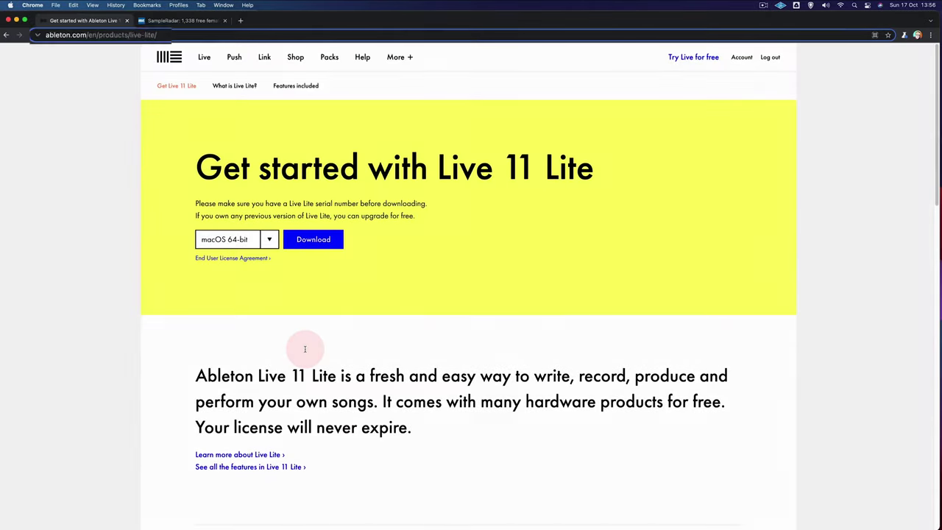
key(ctrl+Left)
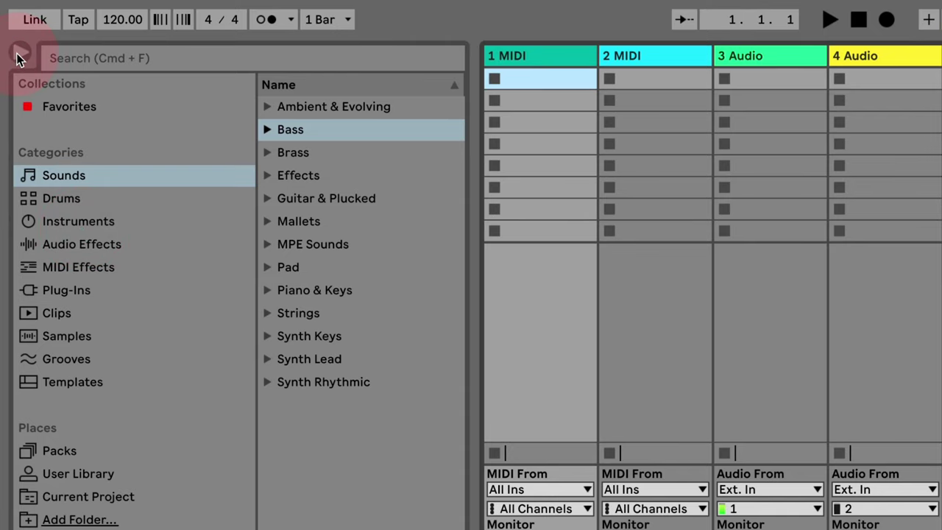
click(19, 58)
click(18, 56)
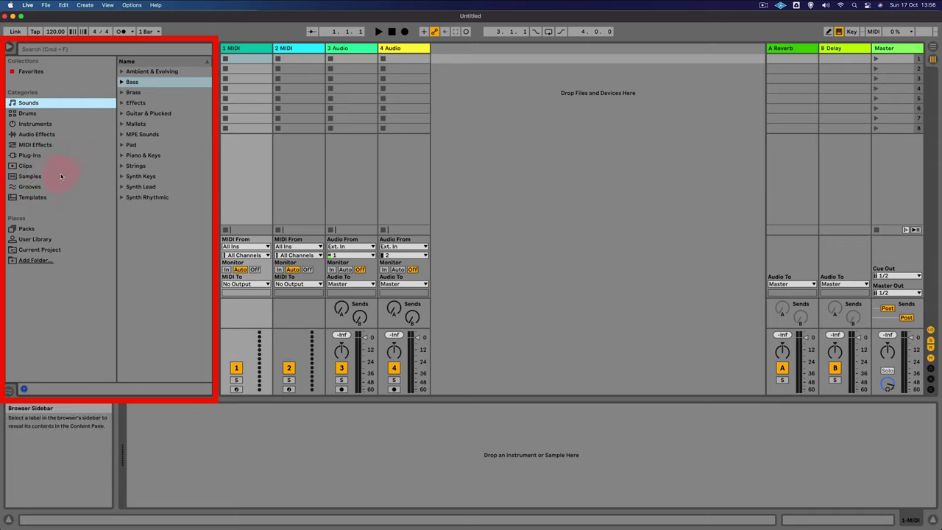
click(31, 185)
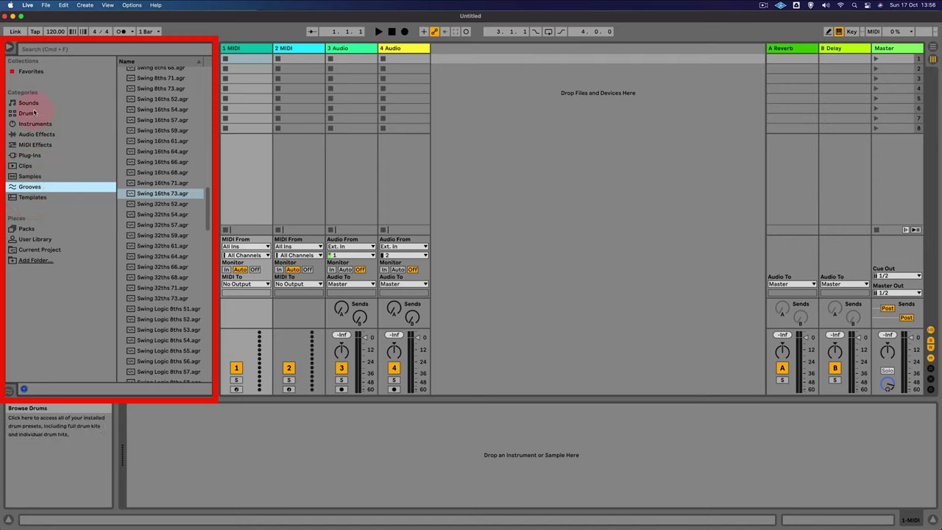
click(32, 102)
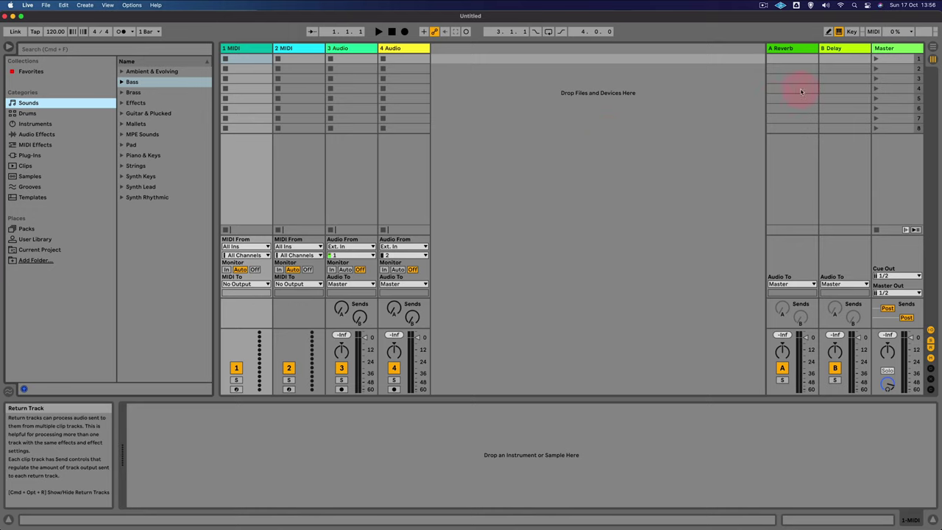
click(933, 48)
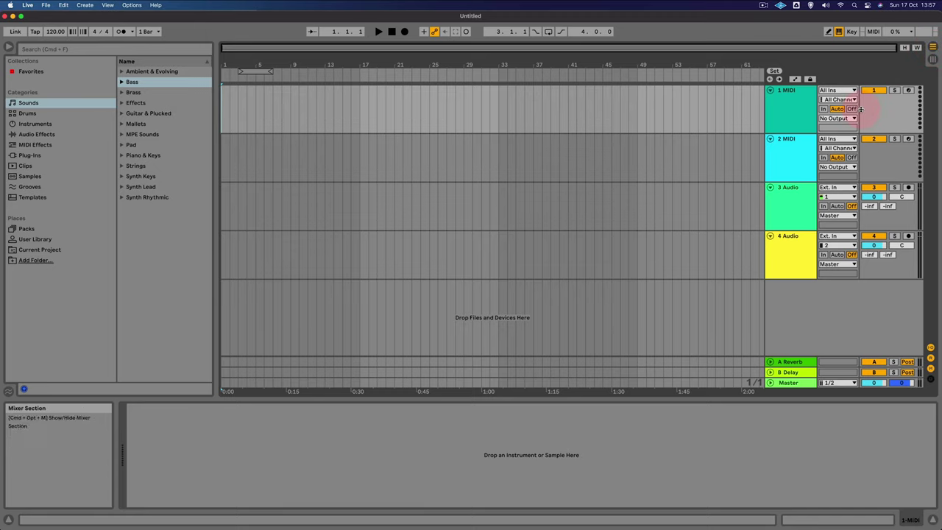
click(553, 115)
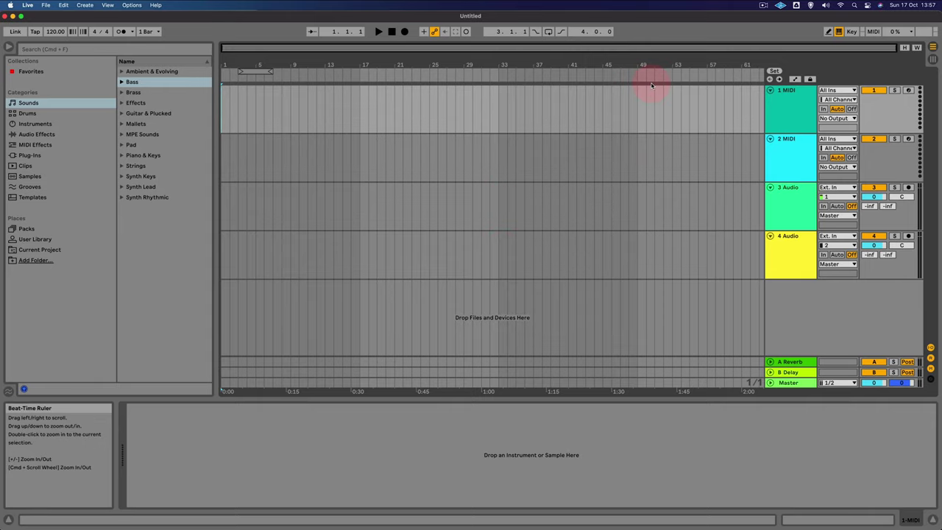
key(Tab)
key(Tab)
key(Tab)
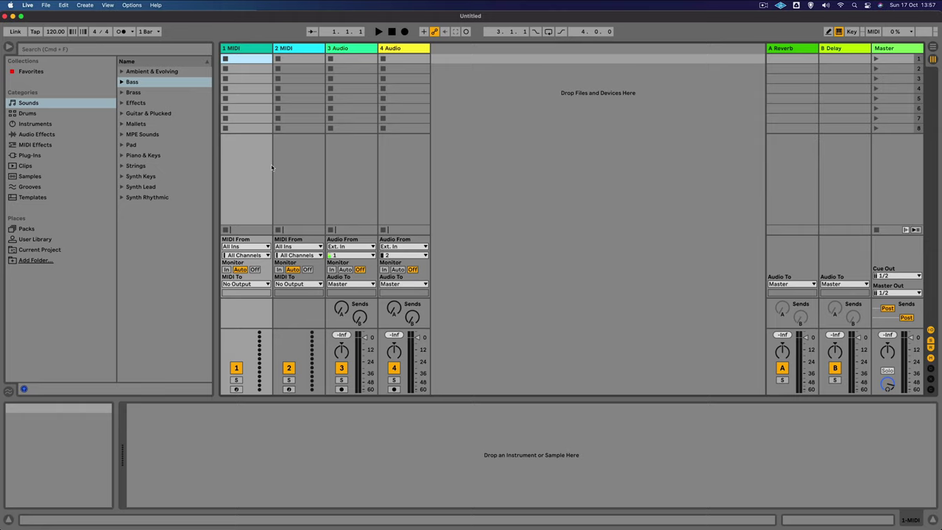
click(305, 150)
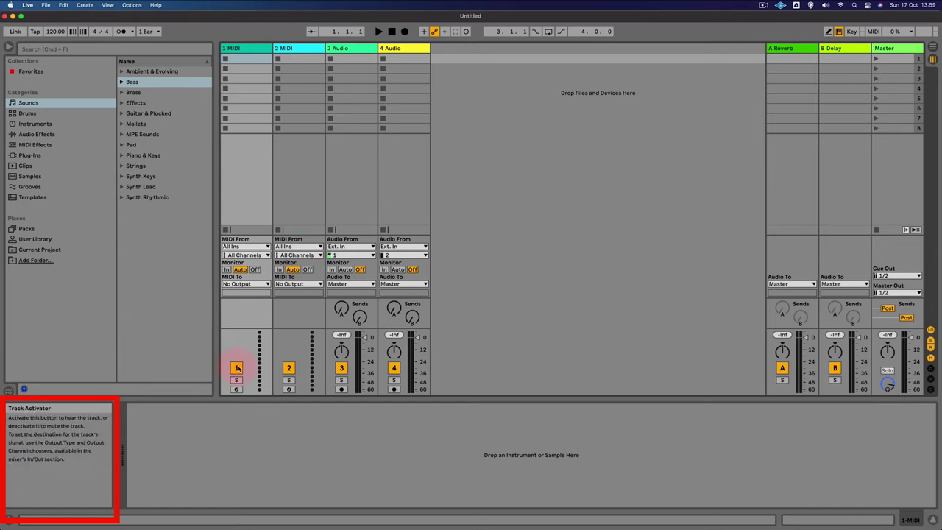
click(7, 520)
click(8, 519)
click(7, 519)
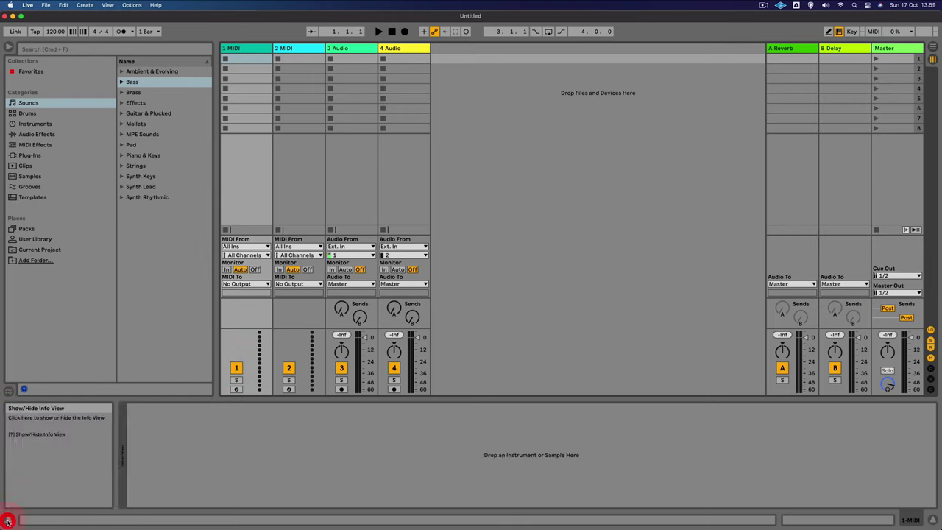
click(8, 519)
click(8, 520)
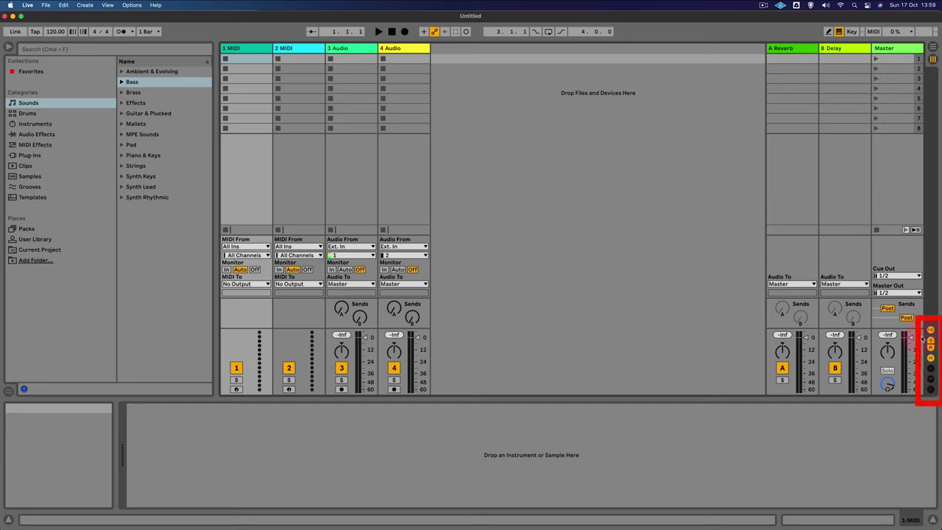
click(932, 331)
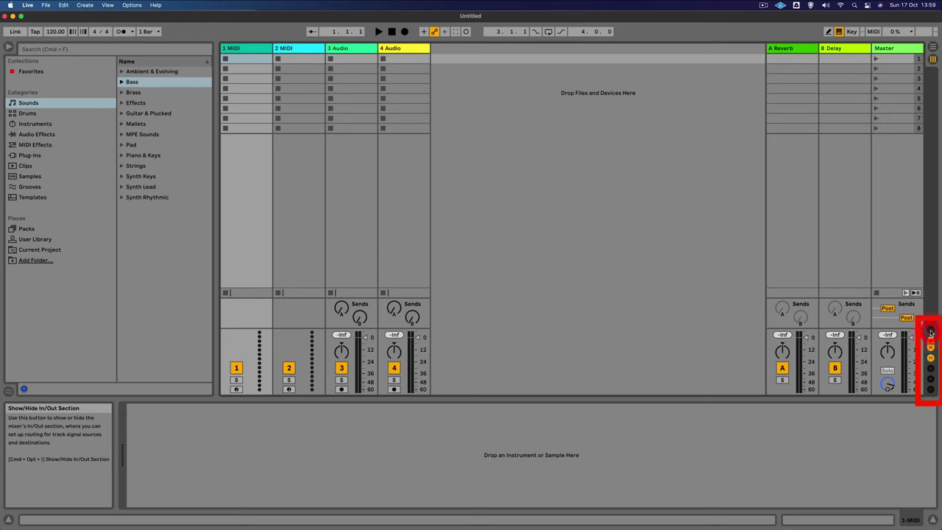
click(931, 331)
click(932, 331)
click(931, 332)
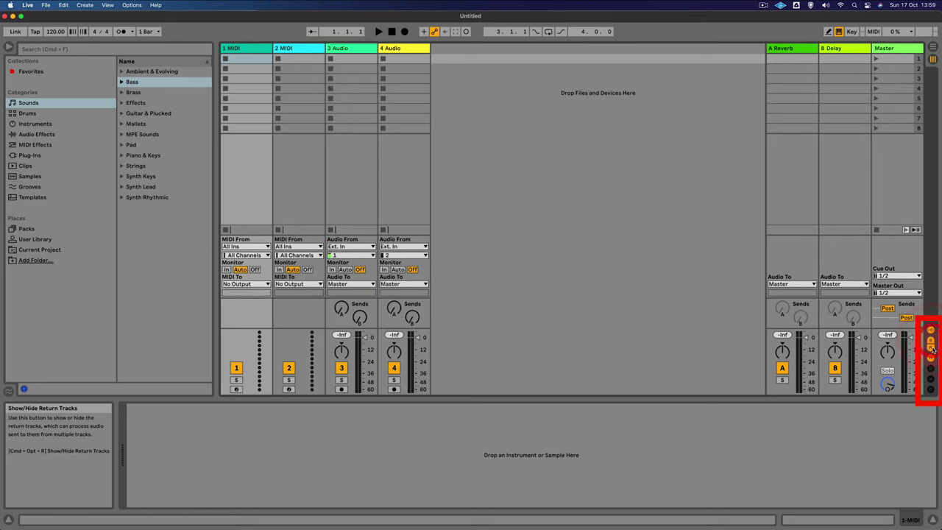
click(932, 350)
click(932, 350)
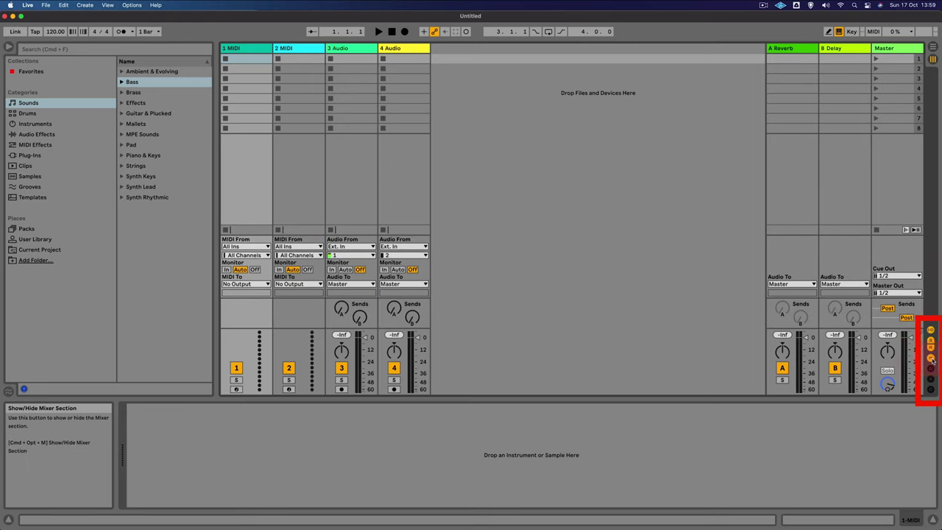
click(294, 328)
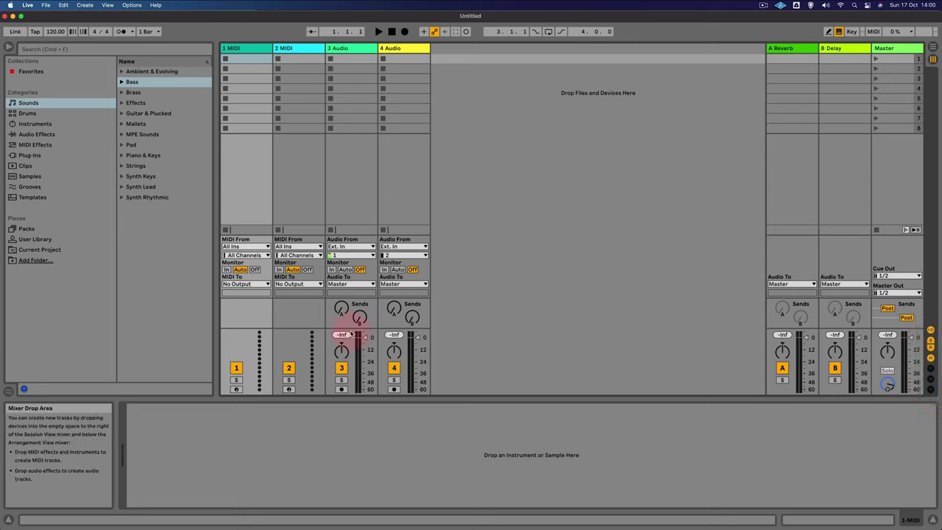
- Drag the mixer divider upward so the track faders and meters grow taller
drag(322, 329, 313, 200)
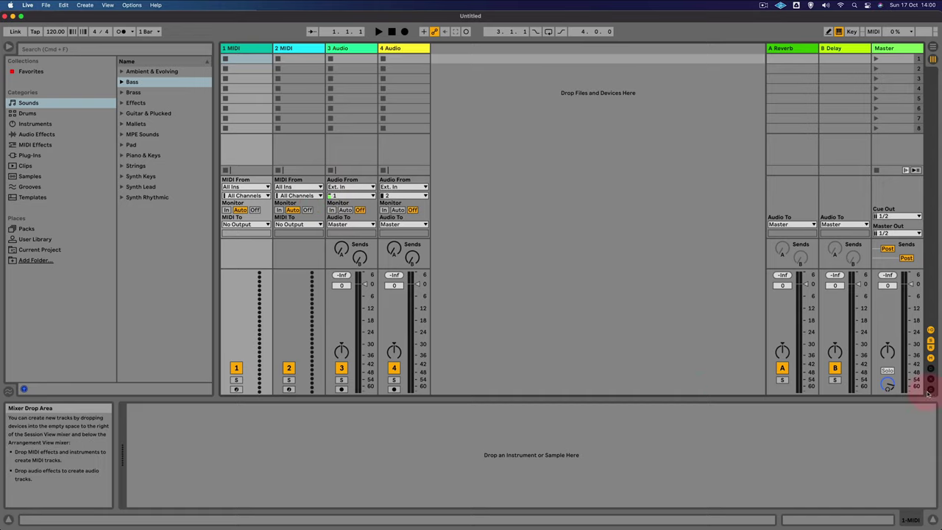